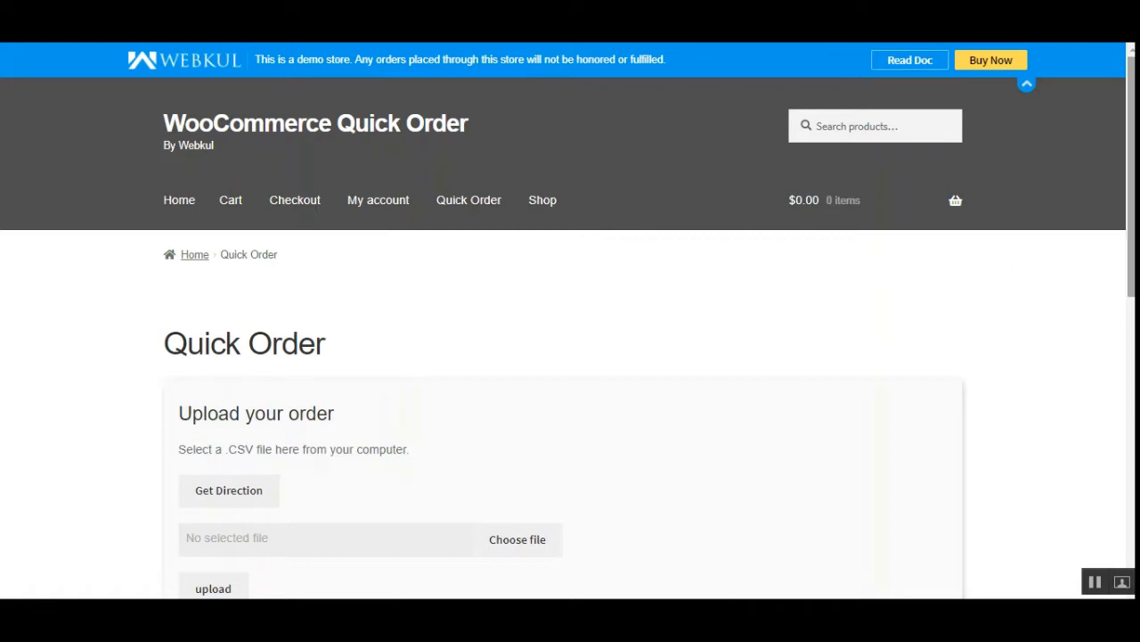
# Examine the Quick Order page, including its CSV upload section and the table of products with their order fields.
pyautogui.scroll(-5, 724, 326)
pyautogui.scroll(-3, 891, 276)
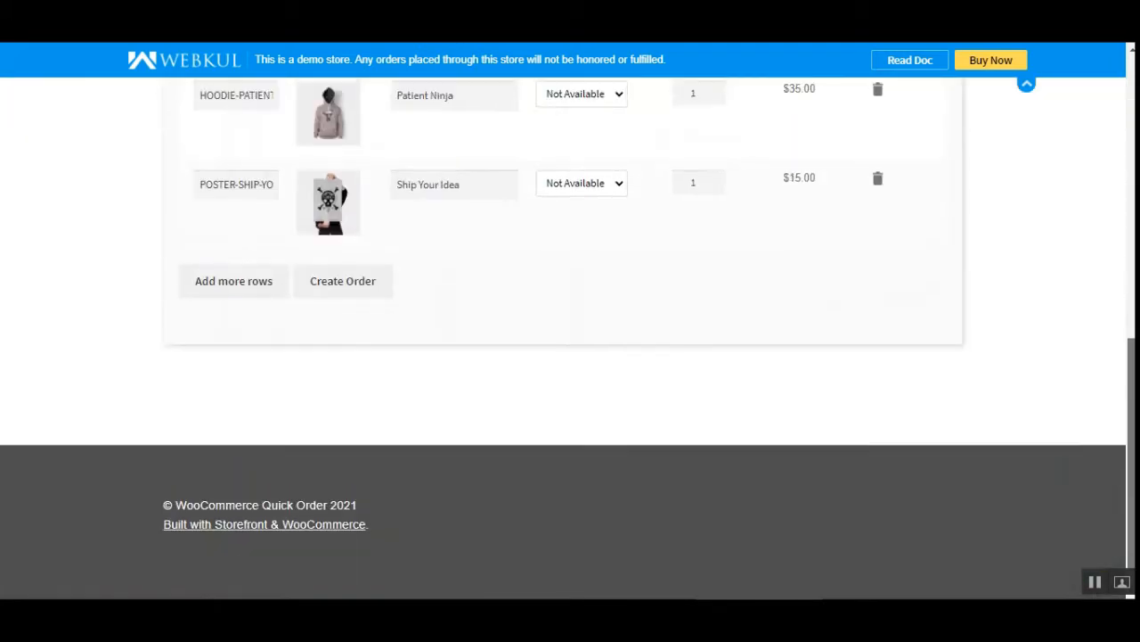
pyautogui.scroll(8, 891, 275)
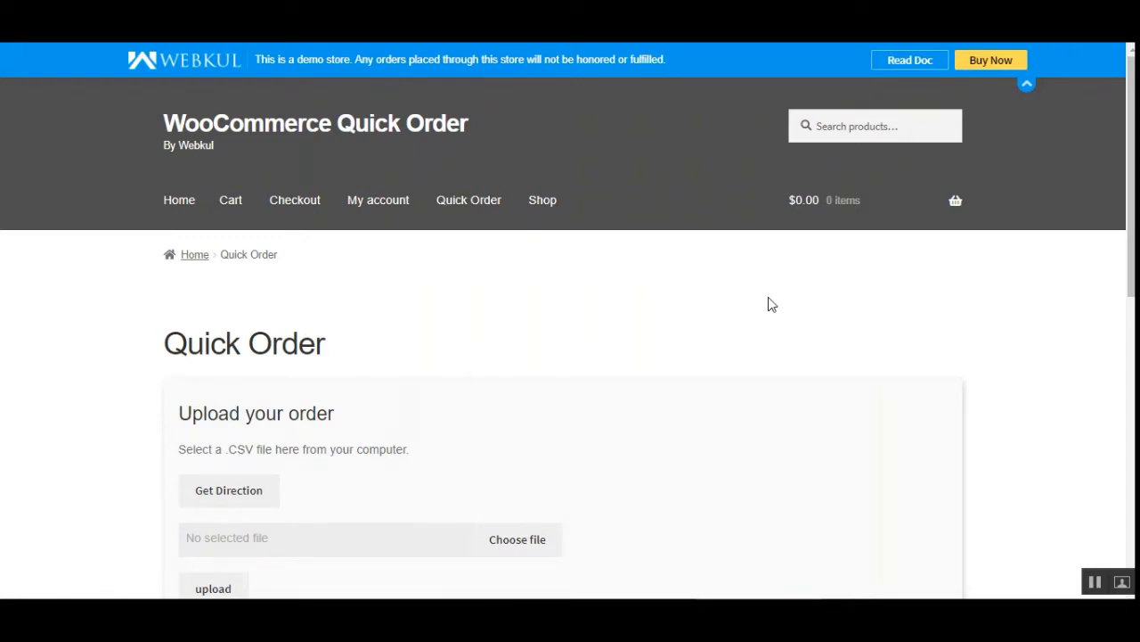
pyautogui.scroll(-5, 1114, 320)
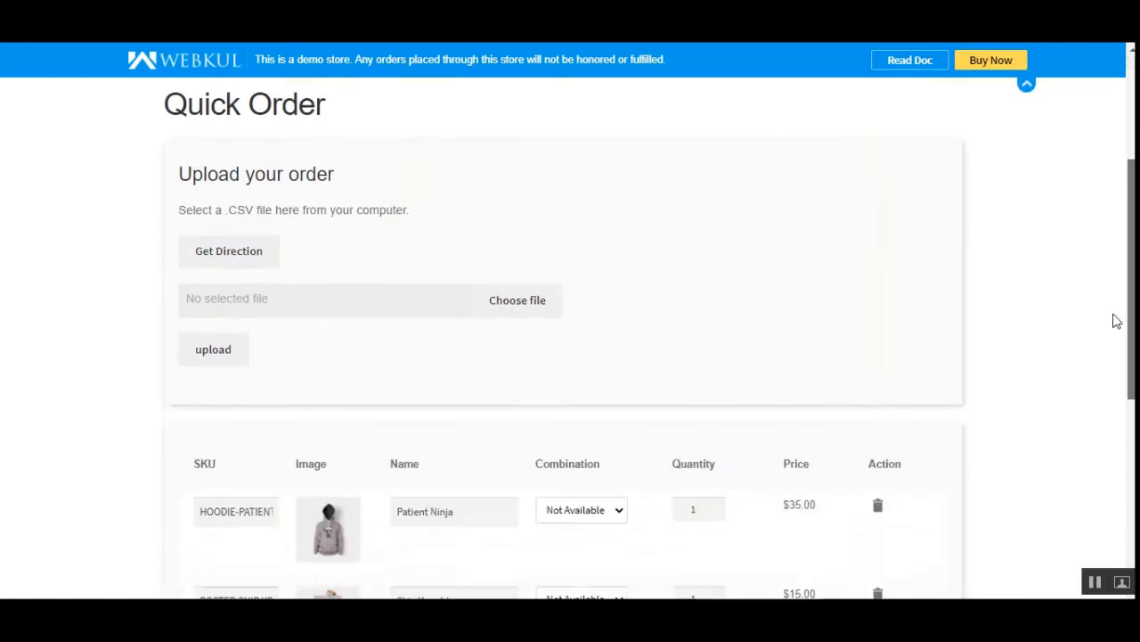
pyautogui.scroll(5, 1113, 338)
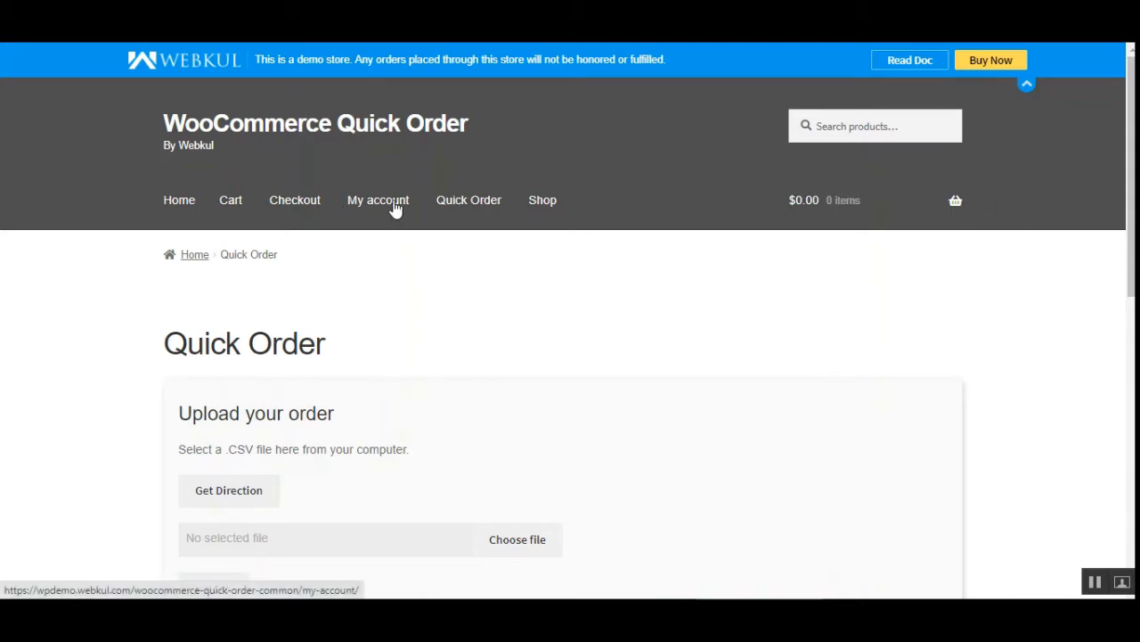
pyautogui.moveTo(167, 356); pyautogui.dragTo(344, 352)
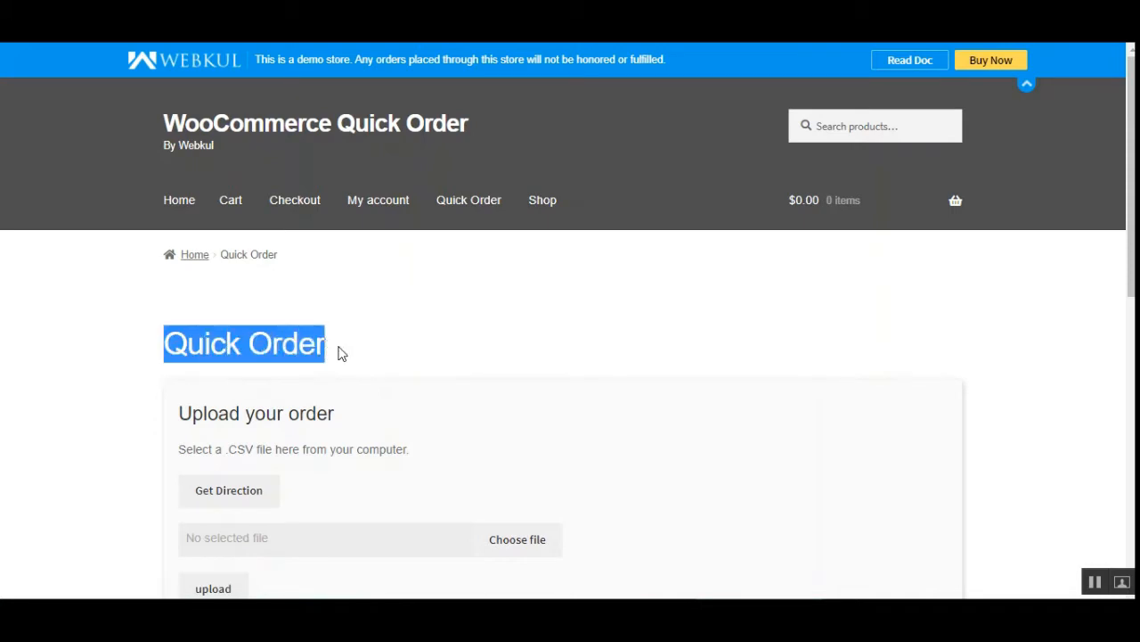
pyautogui.scroll(-2, 377, 353)
pyautogui.scroll(-2, 376, 352)
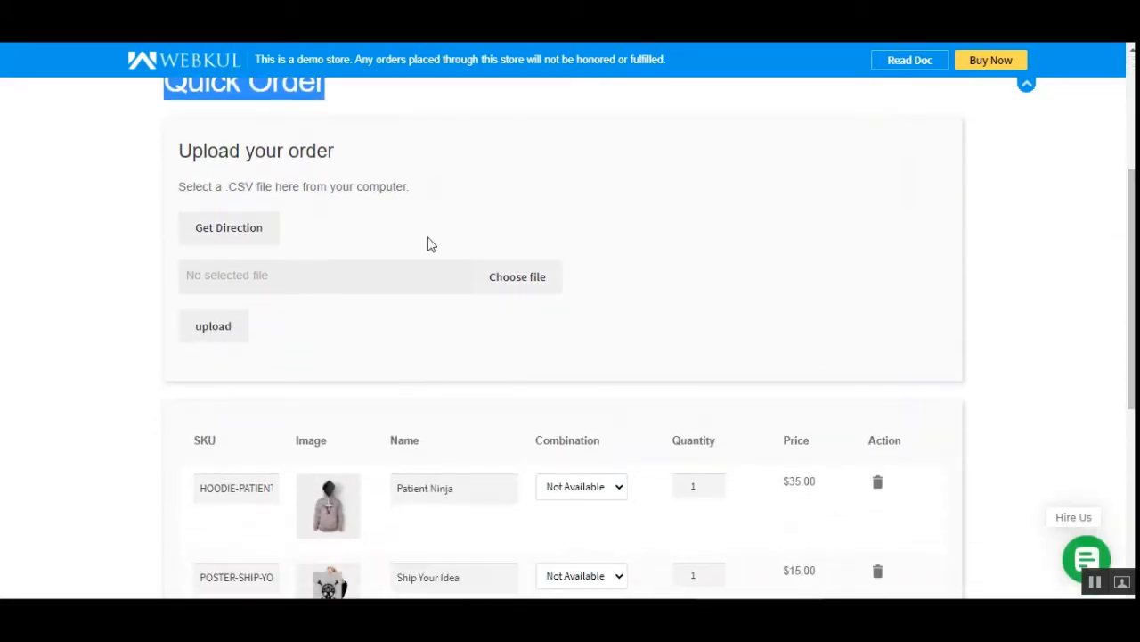
pyautogui.click(203, 146)
pyautogui.moveTo(196, 151); pyautogui.dragTo(333, 152)
pyautogui.click(395, 166)
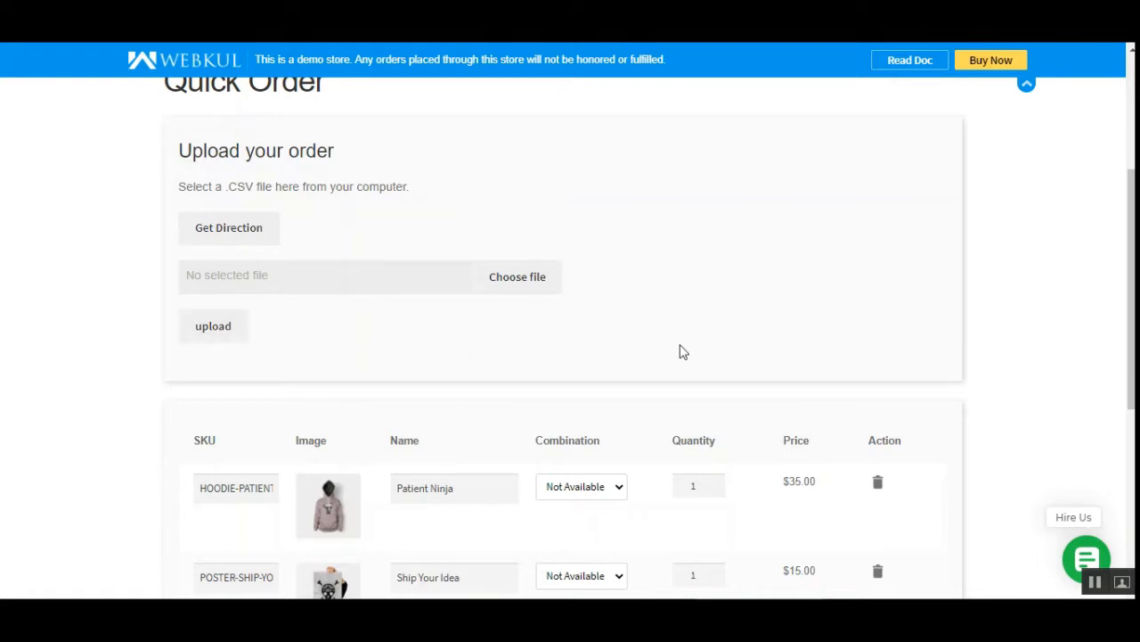
pyautogui.scroll(-4, 570, 339)
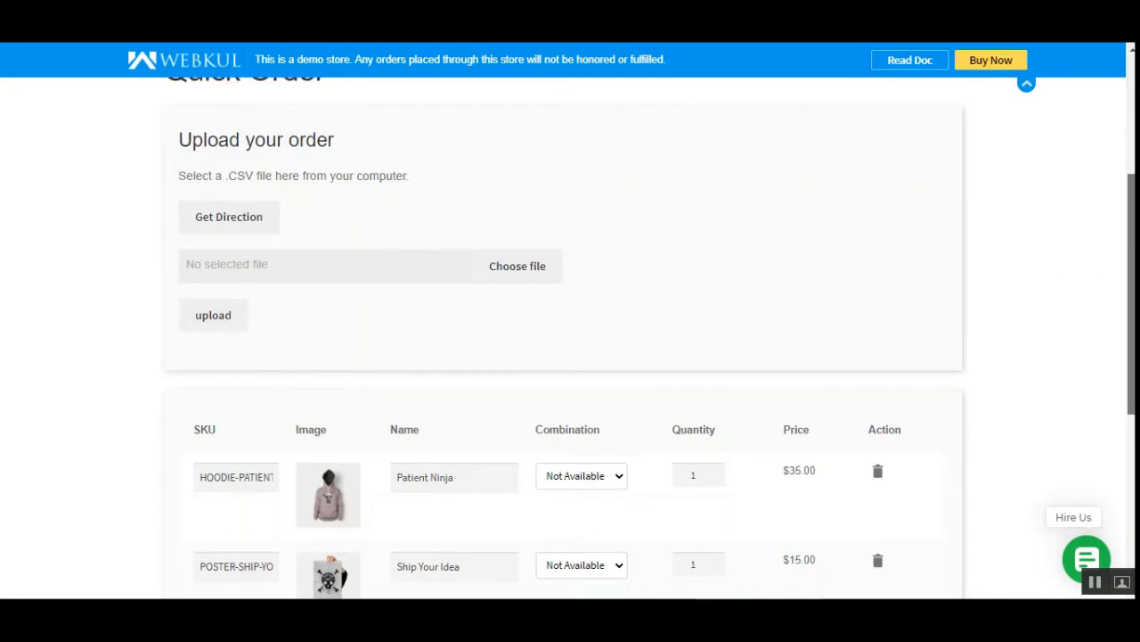
pyautogui.scroll(1, 571, 338)
pyautogui.scroll(5, 848, 332)
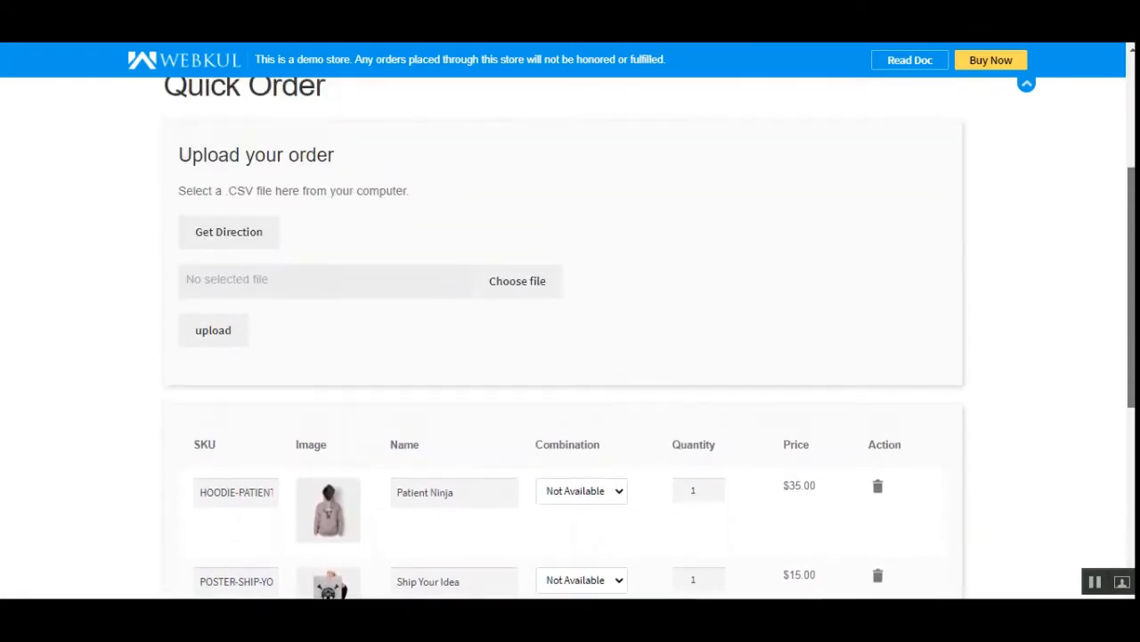
# Add one blank row to the Quick Order product table below the Ship Your Idea poster.
pyautogui.moveTo(1129, 152); pyautogui.dragTo(1125, 391)
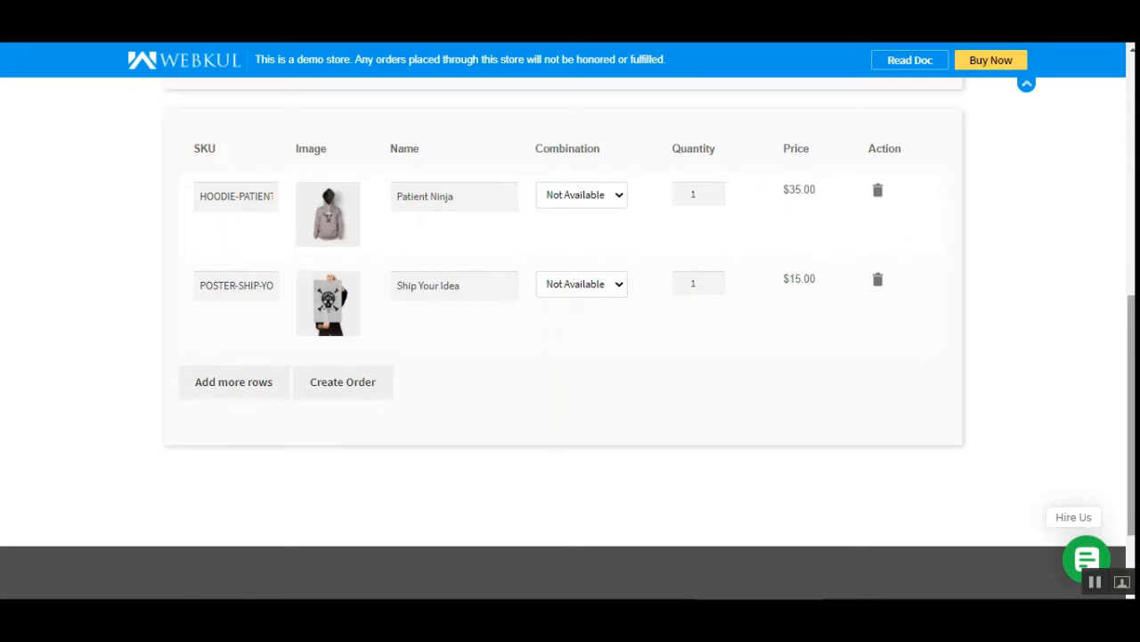
pyautogui.scroll(2, 1132, 357)
pyautogui.scroll(-1, 1131, 356)
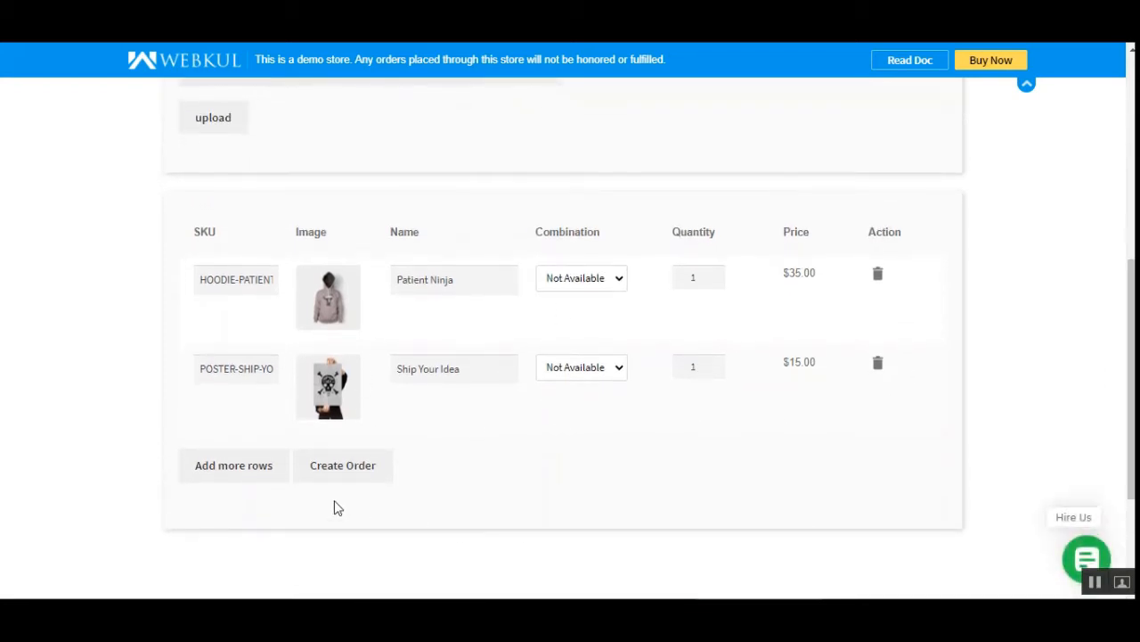
pyautogui.click(243, 479)
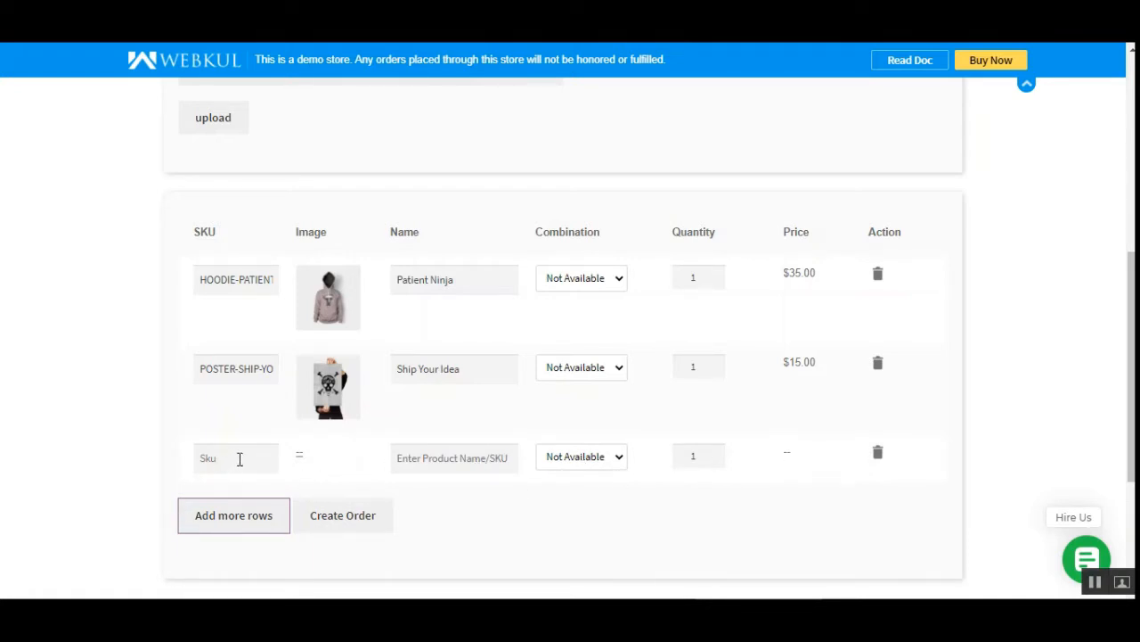
# Search for "ship your idea" by product name in the blank row and select the T-SHIRT-SHIP-YOUR-IDEA product.
pyautogui.click(1098, 583)
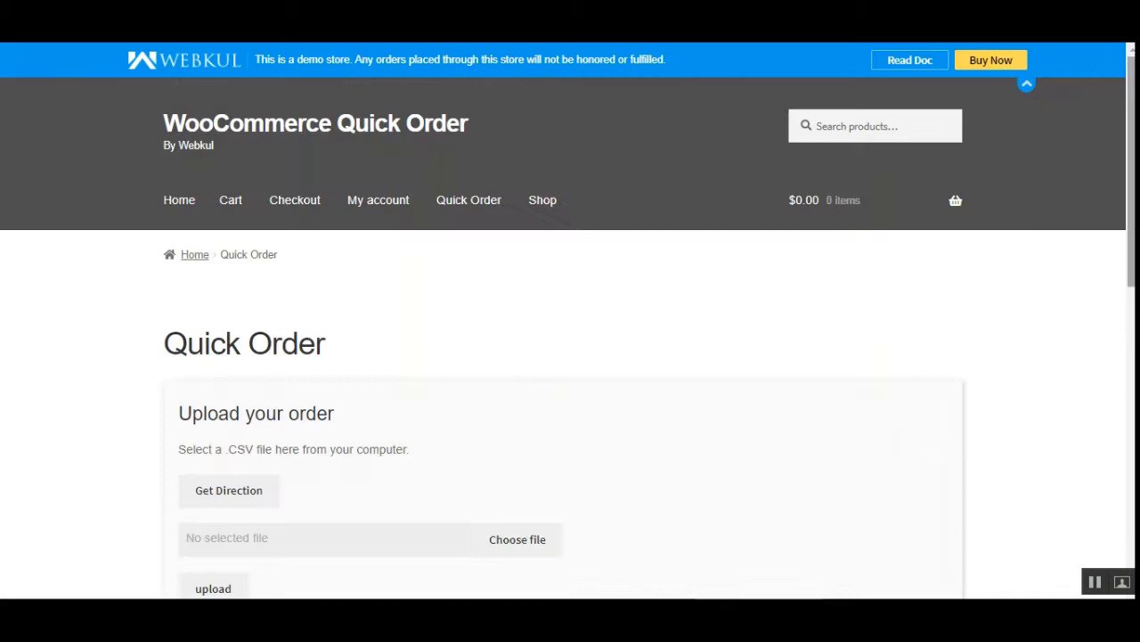
pyautogui.scroll(-6, 570, 321)
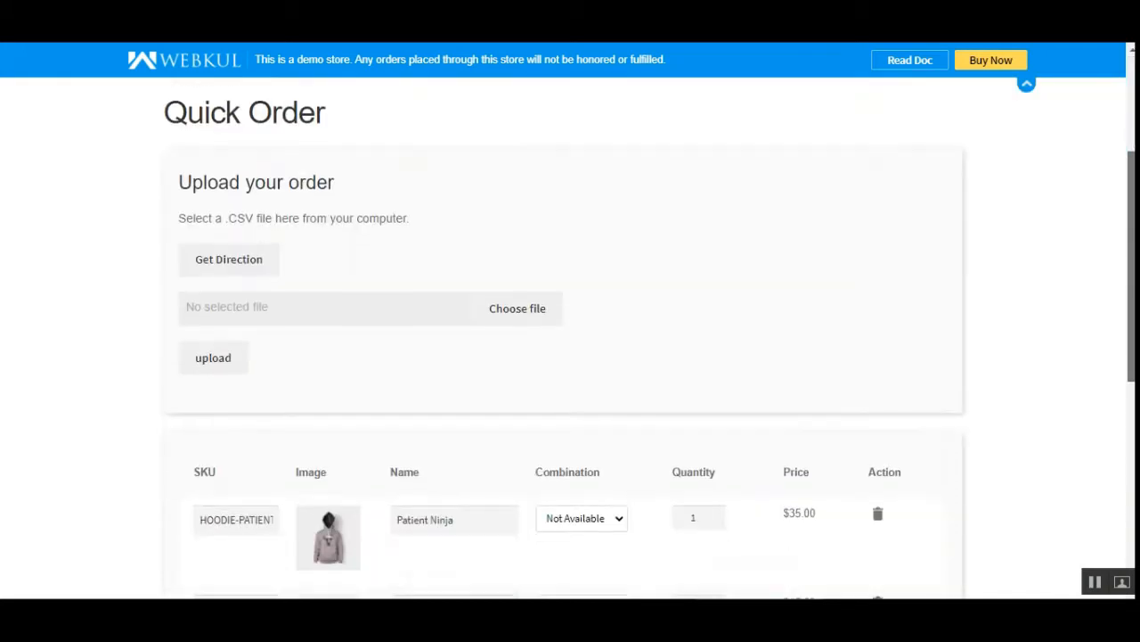
pyautogui.moveTo(1131, 414)
pyautogui.mouseDown()
pyautogui.moveTo(1132, 170)
pyautogui.moveTo(1131, 407)
pyautogui.mouseUp()
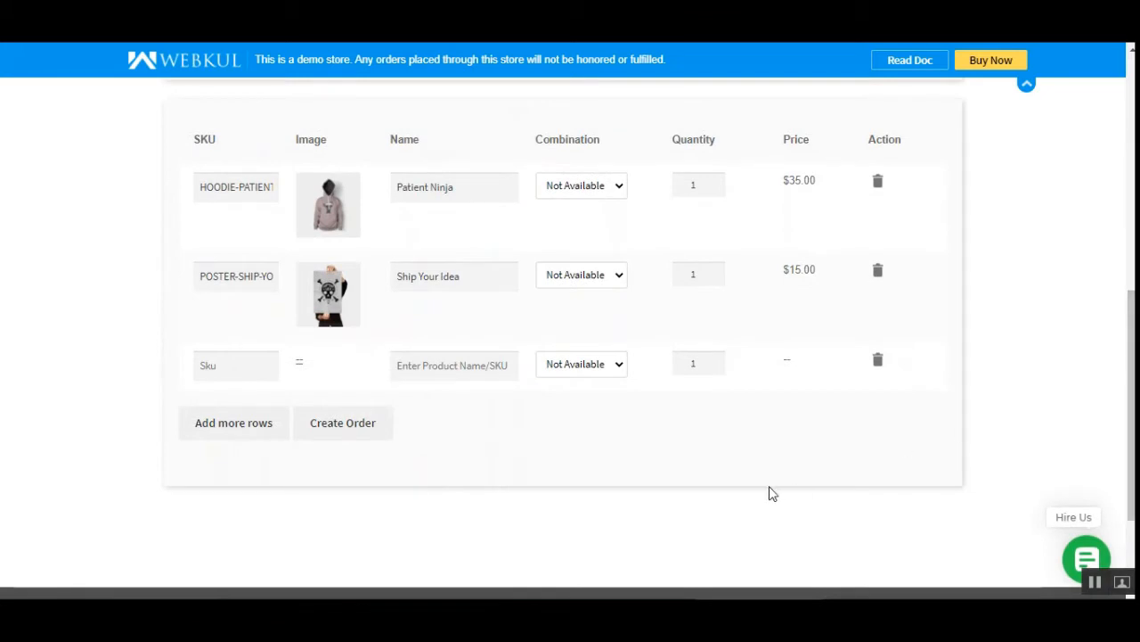
pyautogui.scroll(1, 245, 525)
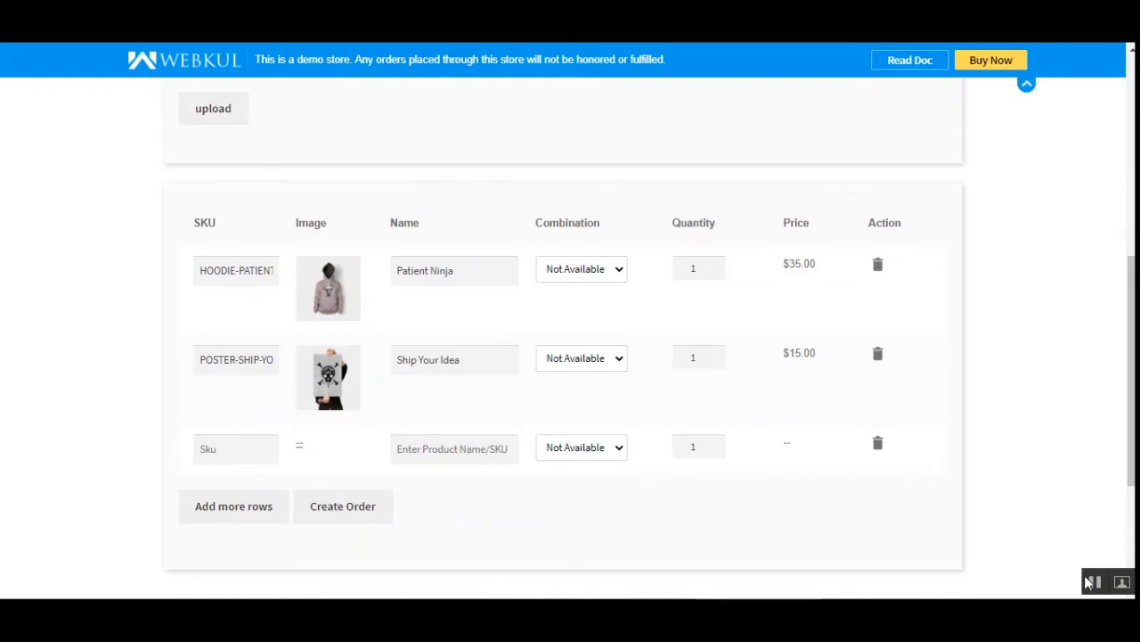
pyautogui.click(429, 444)
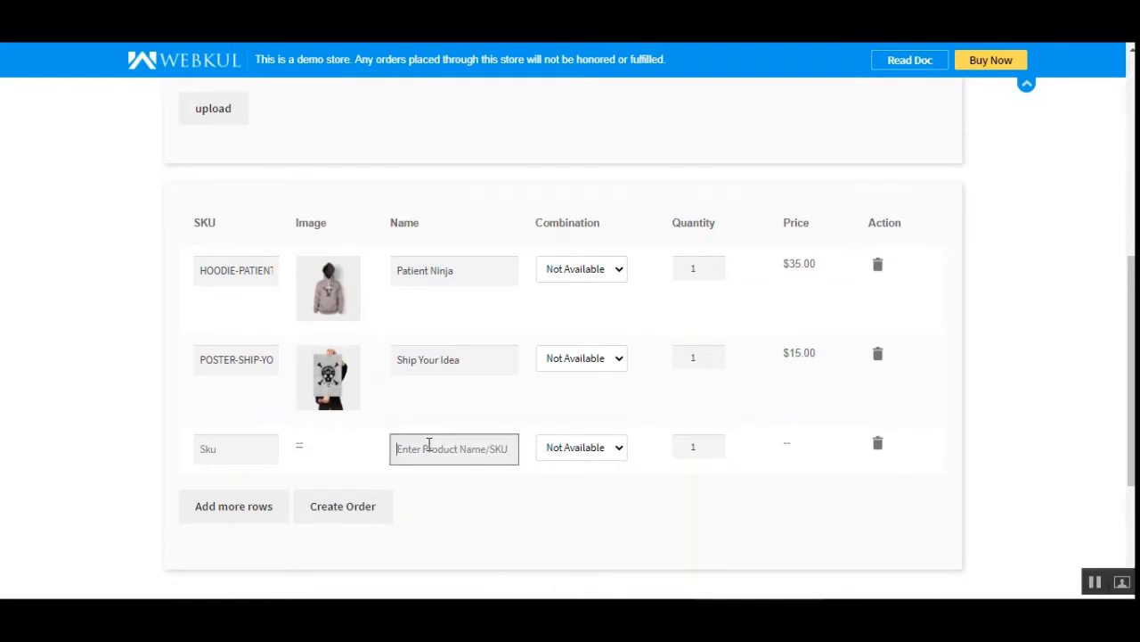
pyautogui.write('ship ')
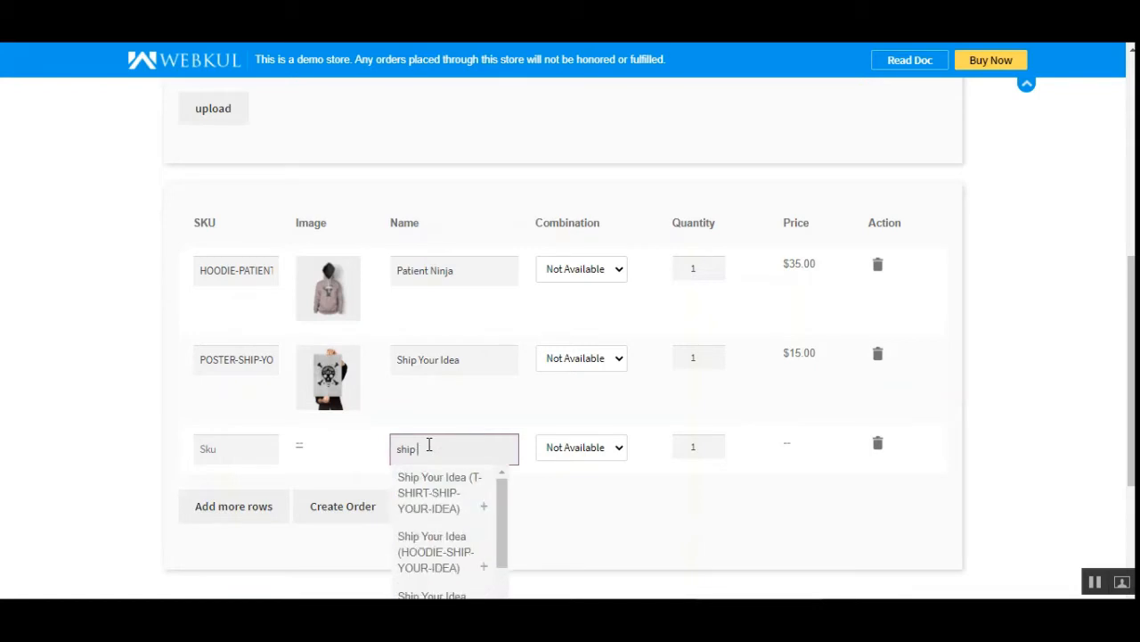
pyautogui.write('your')
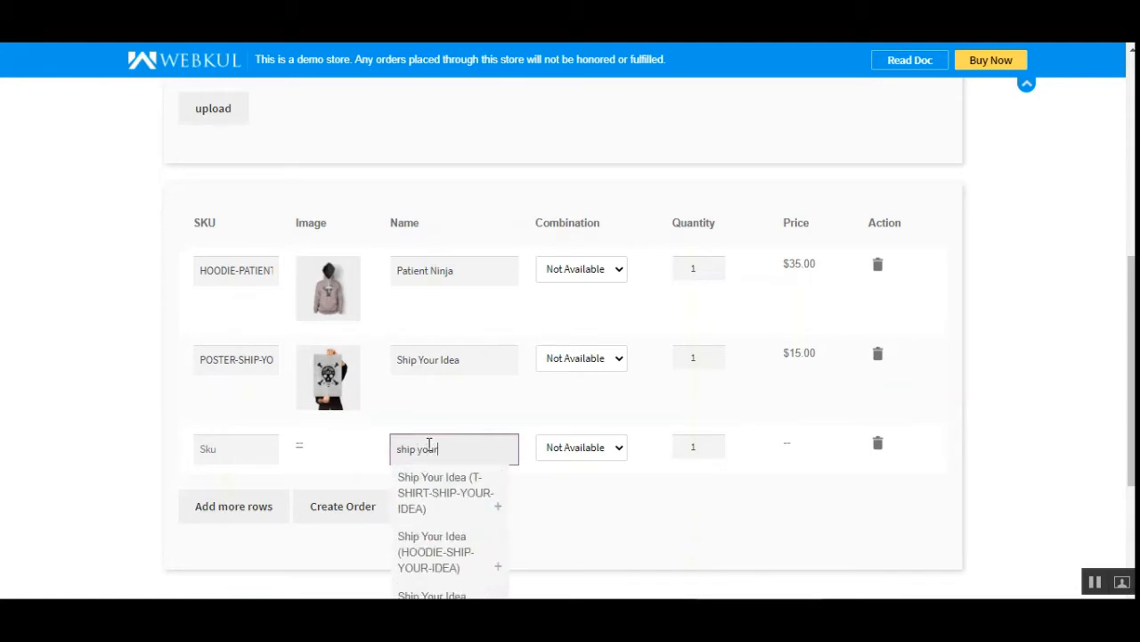
pyautogui.click(1102, 589)
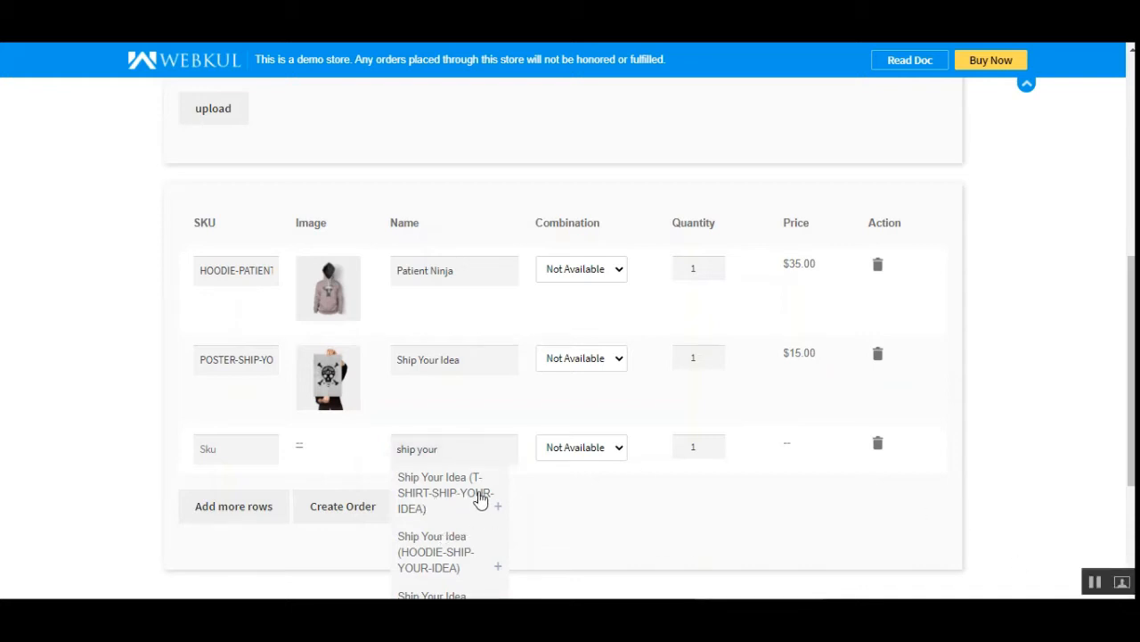
pyautogui.click(467, 446)
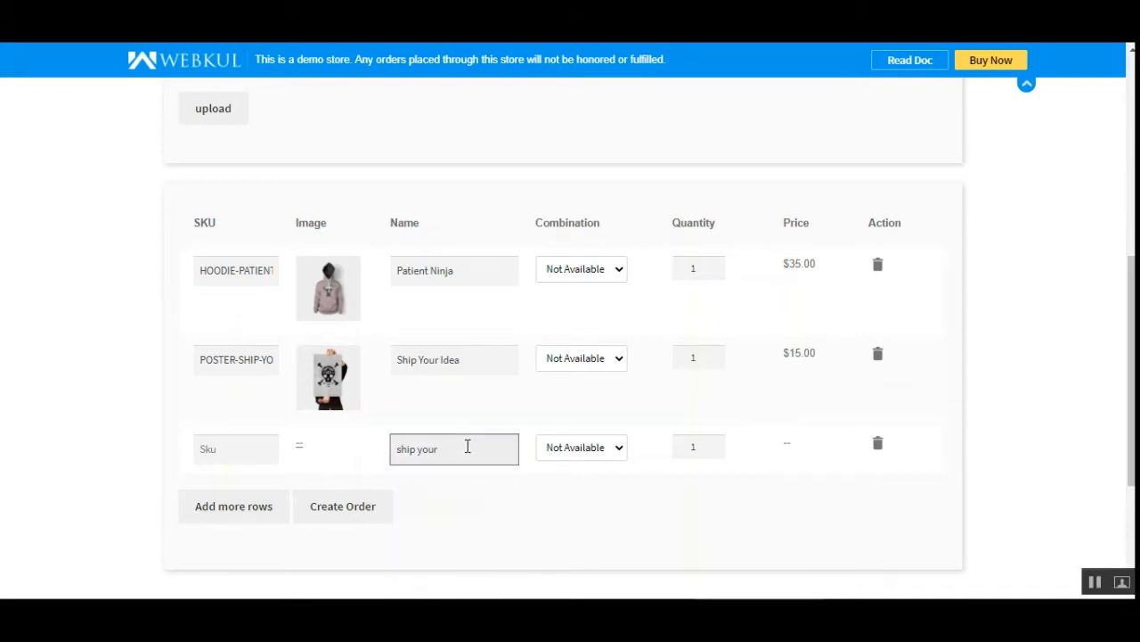
pyautogui.write('idea')
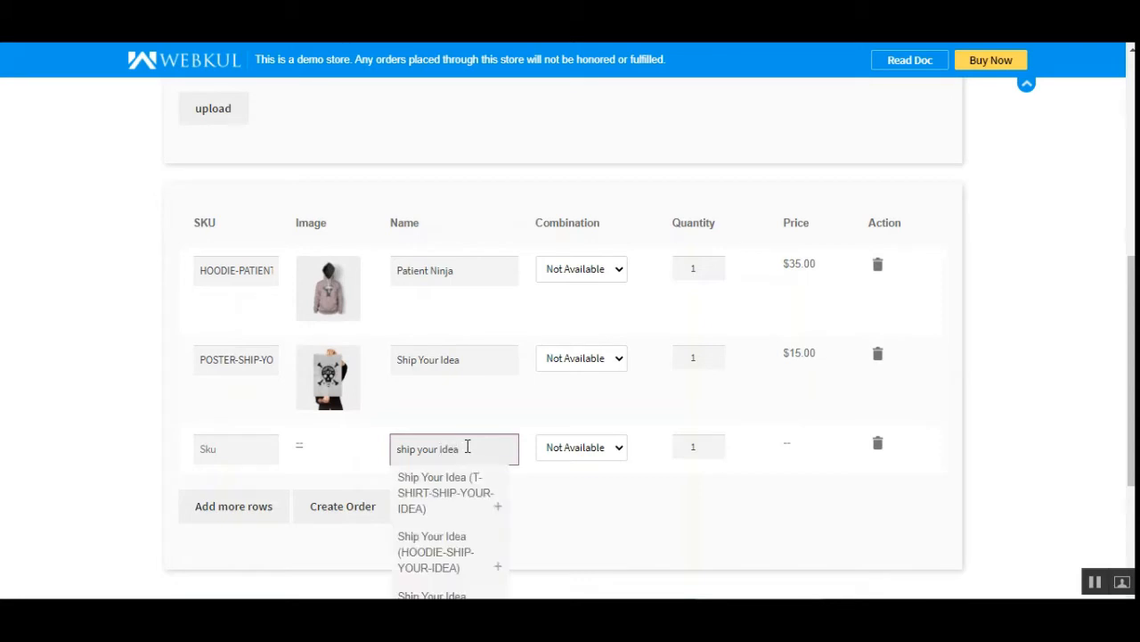
pyautogui.click(446, 495)
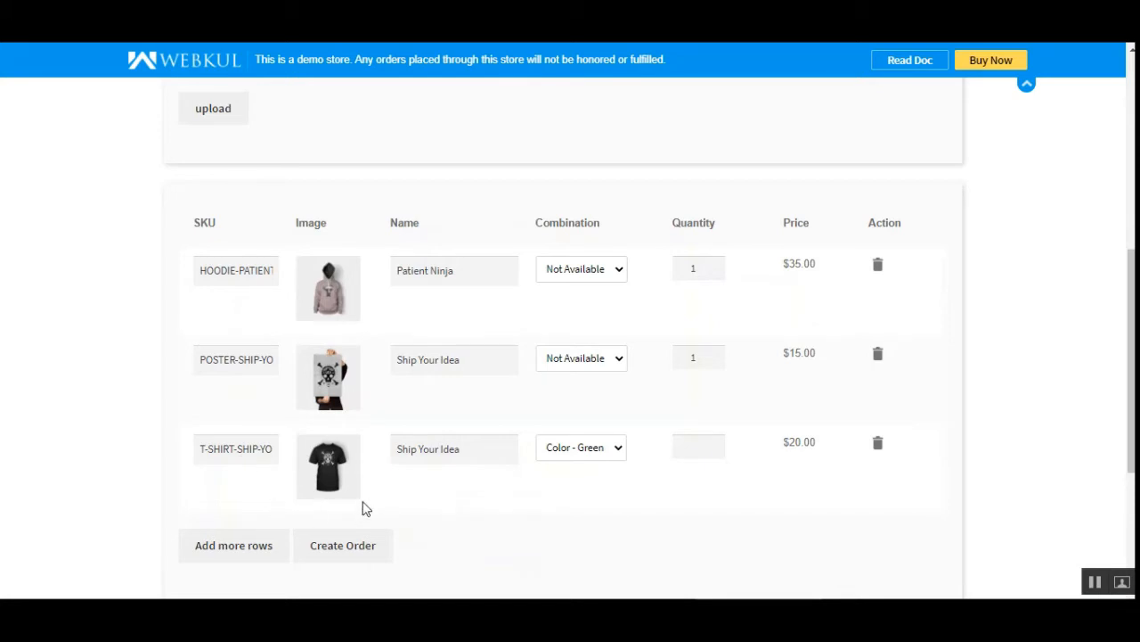
# Keep the Color - Green combination for the Ship Your Idea t-shirt and set its quantity to 2.
pyautogui.click(618, 451)
pyautogui.click(713, 524)
pyautogui.click(715, 445)
pyautogui.scroll(-1, 1121, 415)
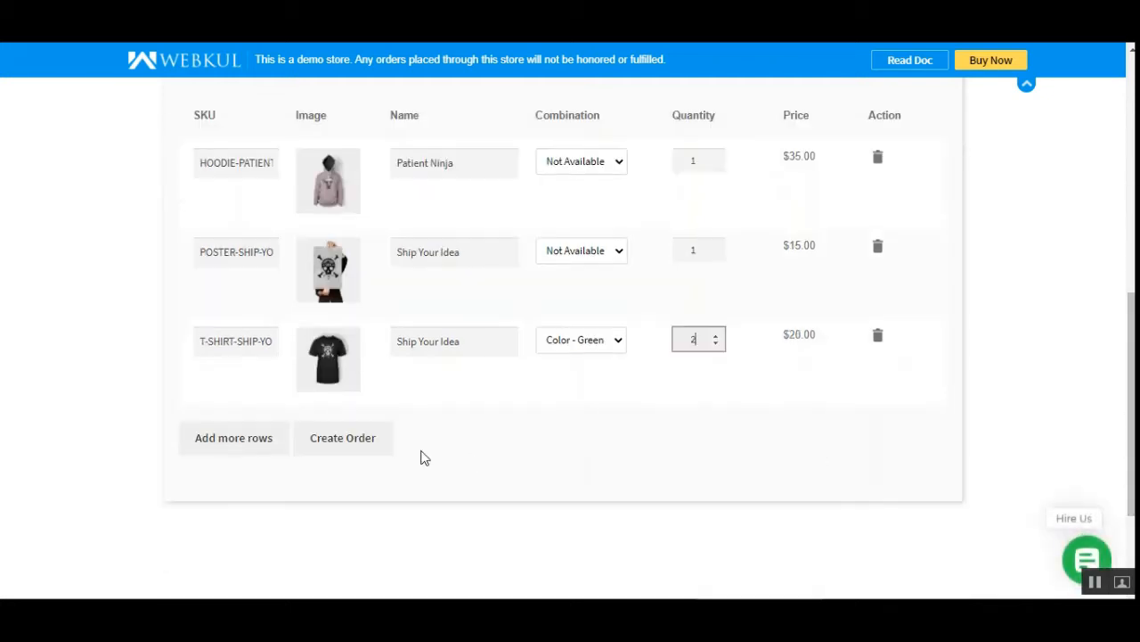
# Add three more blank rows to the product table below the t-shirt row.
pyautogui.click(232, 457)
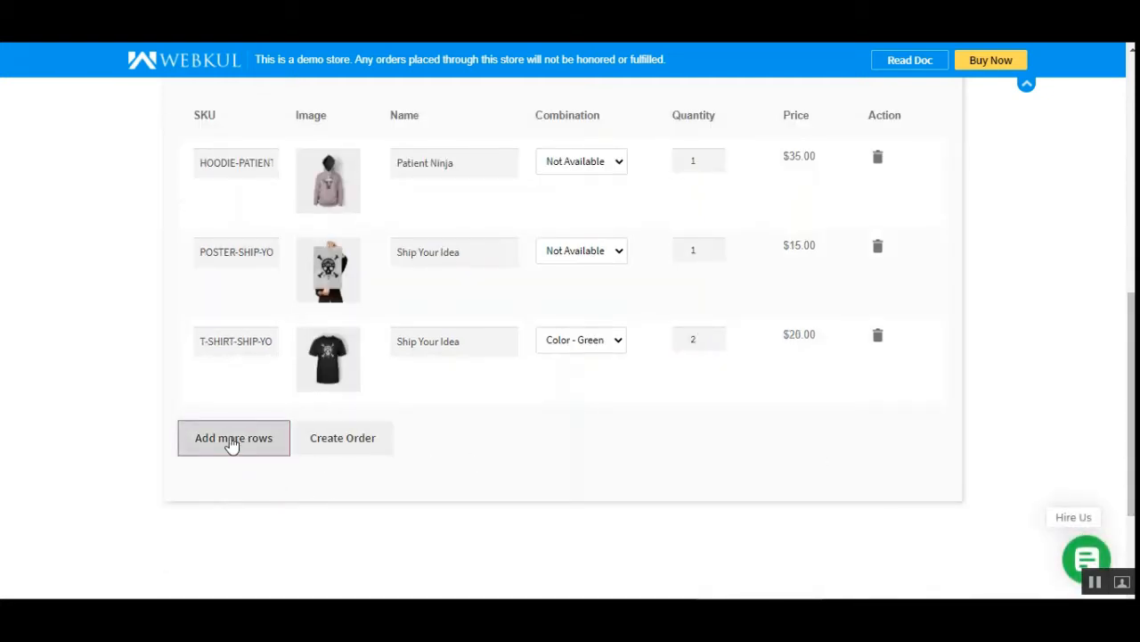
pyautogui.click(232, 444)
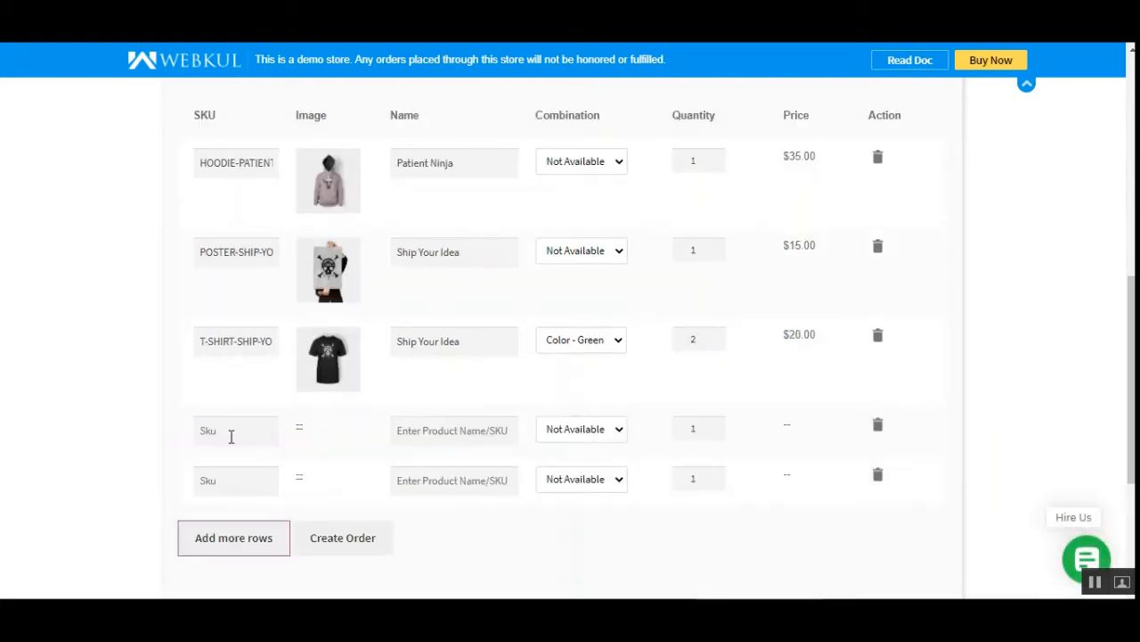
pyautogui.click(479, 553)
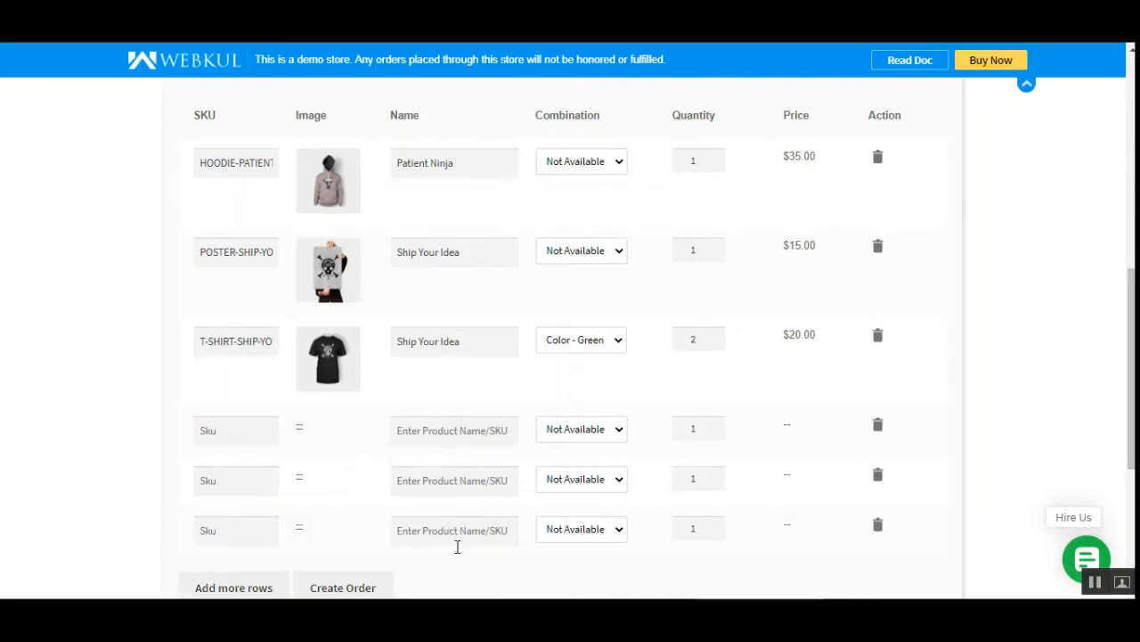
# Delete the three blank rows from the product table, working upward from the last one.
pyautogui.scroll(-2, 457, 546)
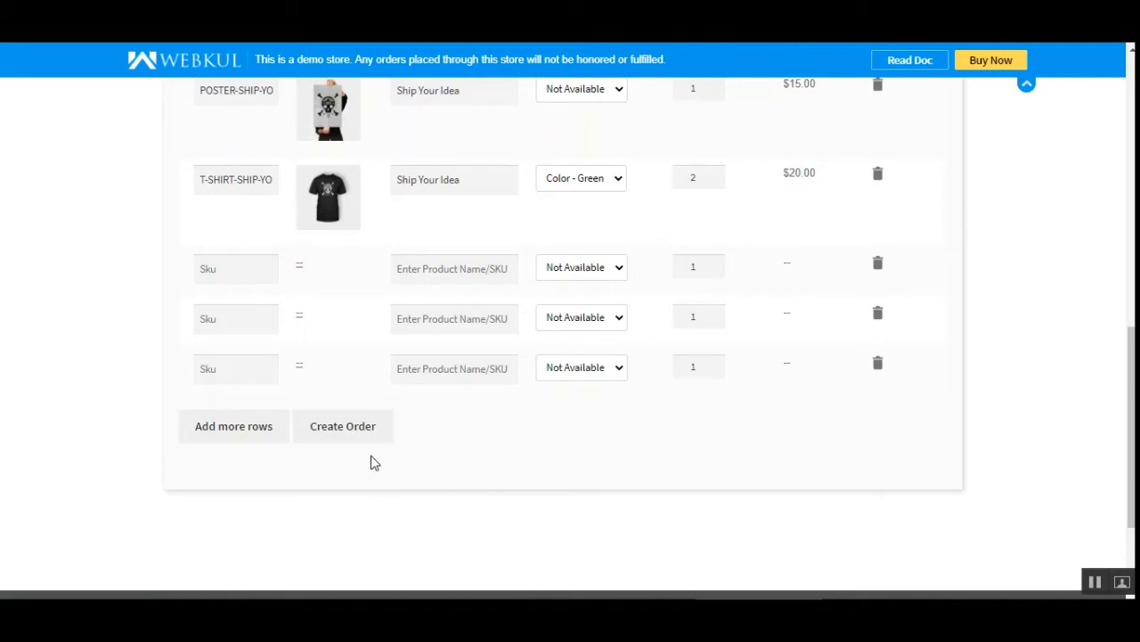
pyautogui.click(878, 367)
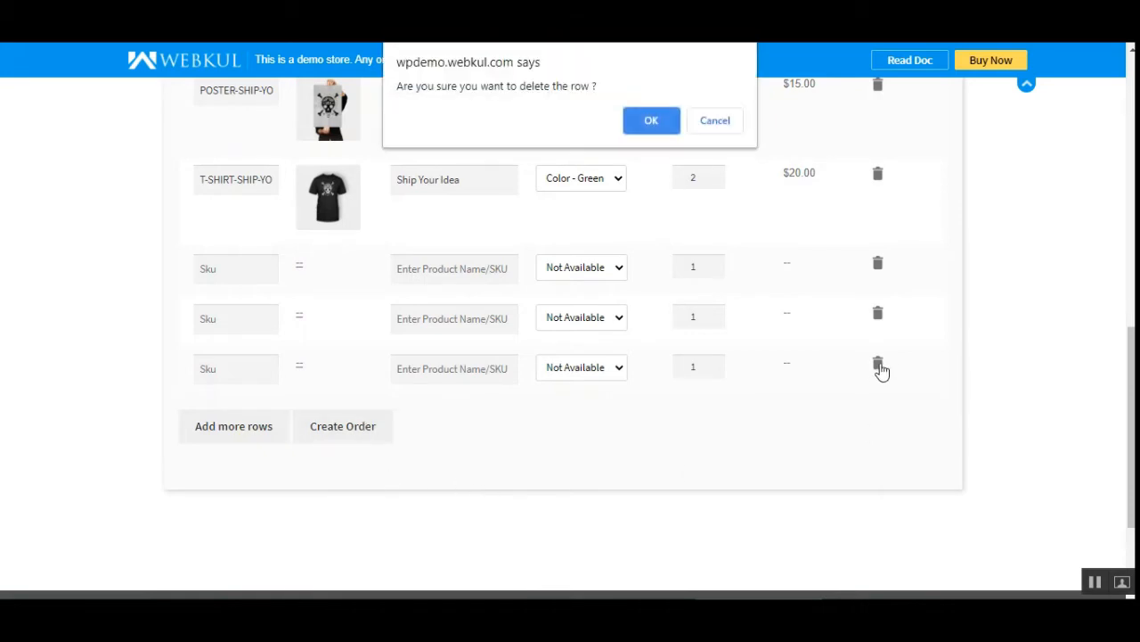
pyautogui.click(656, 120)
pyautogui.click(880, 318)
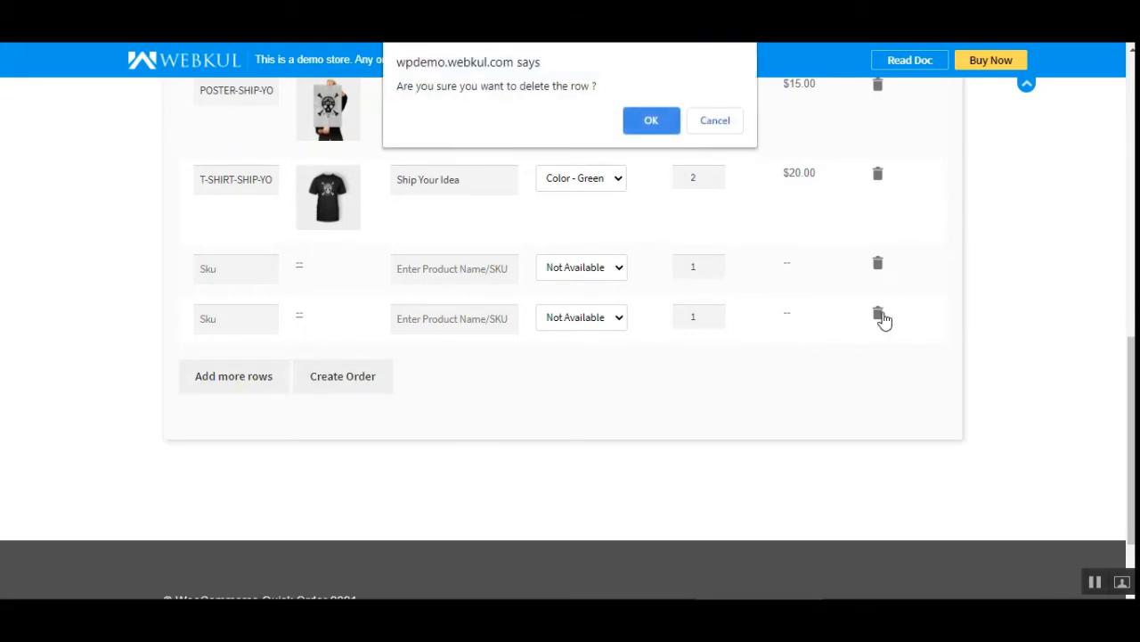
pyautogui.click(650, 125)
pyautogui.click(879, 265)
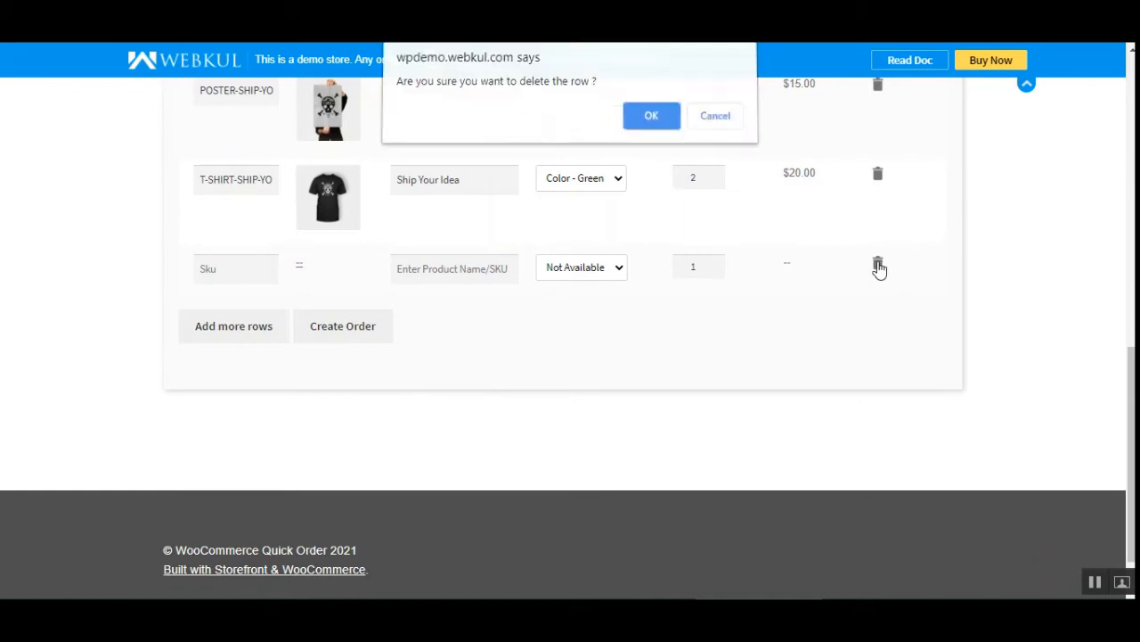
pyautogui.click(655, 120)
# Create the order from the listed products and review the items, quantities and totals in the cart.
pyautogui.scroll(3, 377, 577)
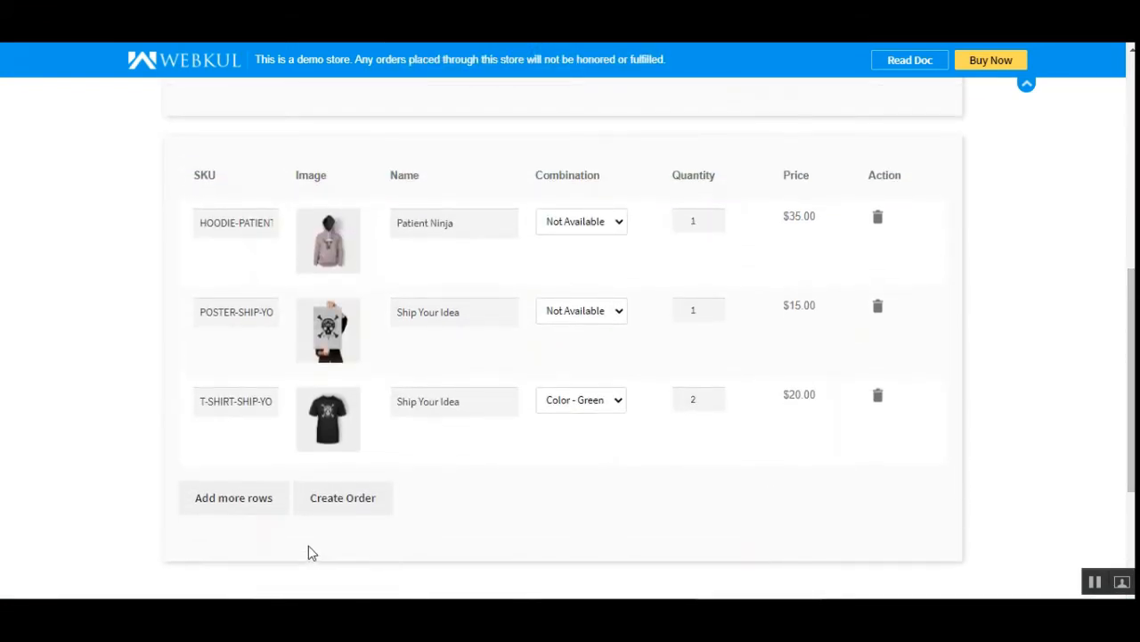
pyautogui.click(339, 504)
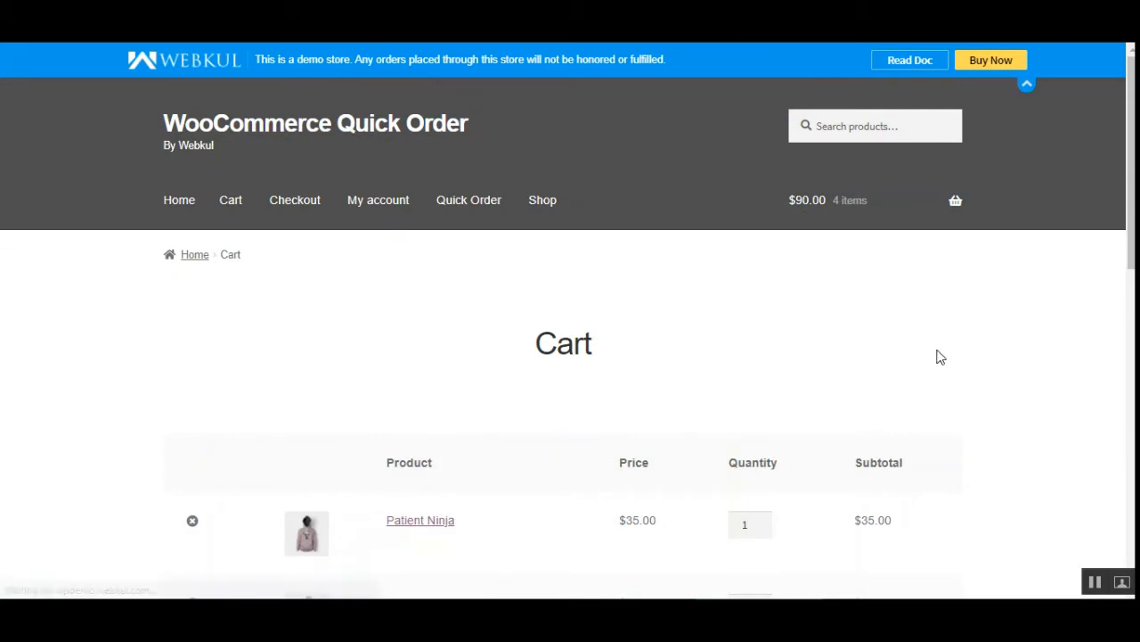
pyautogui.scroll(-4, 1025, 328)
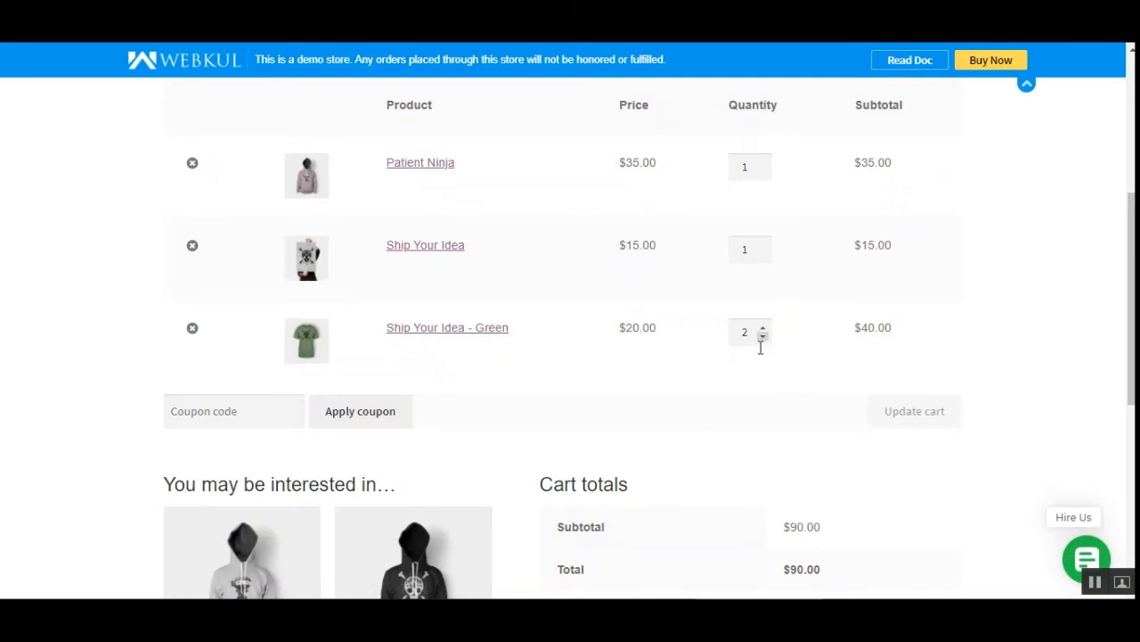
pyautogui.moveTo(1131, 312); pyautogui.dragTo(1132, 387)
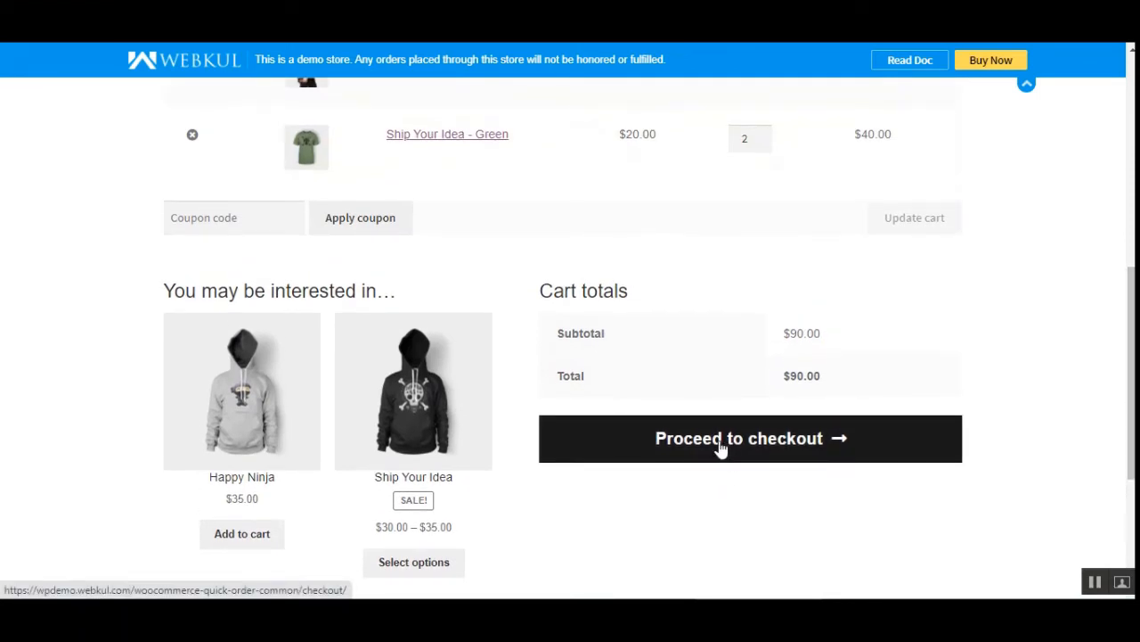
pyautogui.moveTo(1132, 379); pyautogui.dragTo(1131, 167)
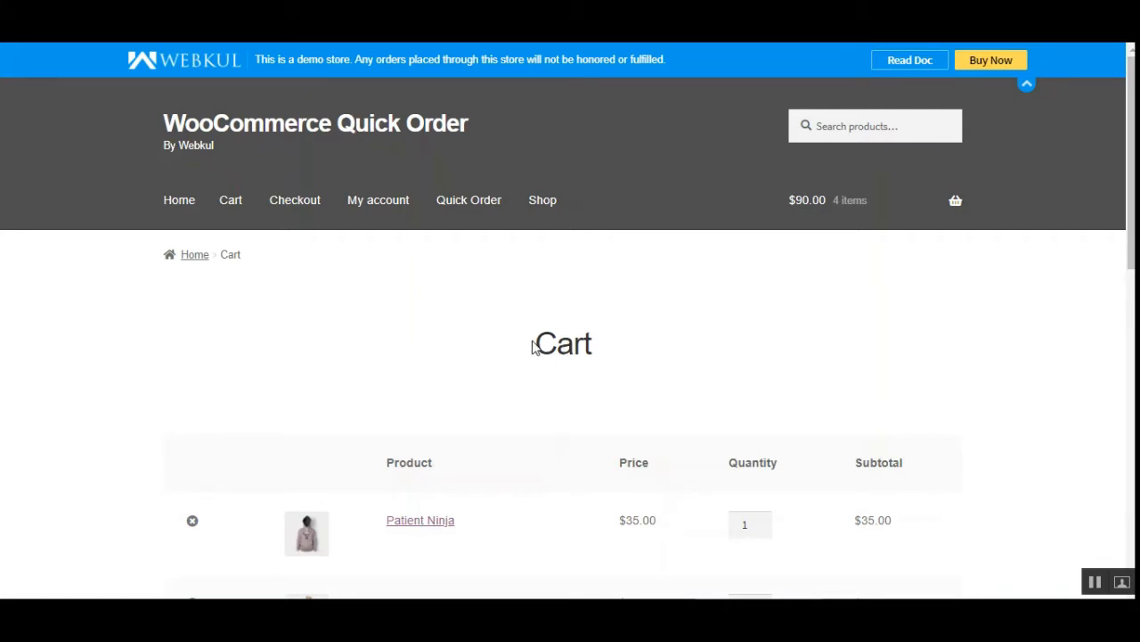
# Return to the Quick Order page and look over its CSV upload section and product table.
pyautogui.scroll(-5, 533, 346)
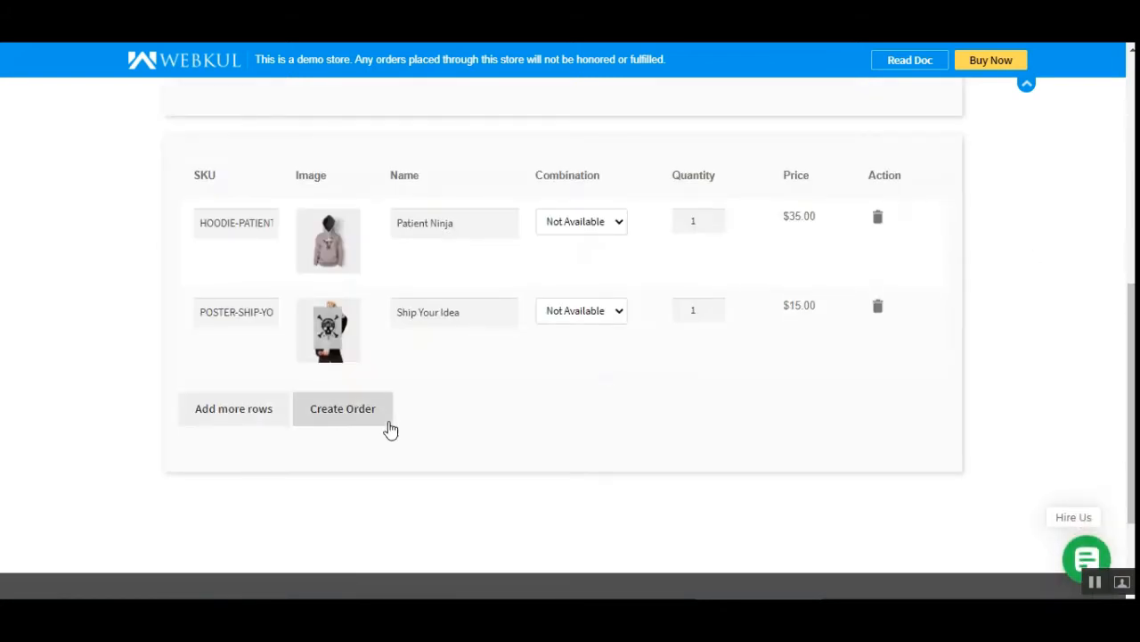
pyautogui.scroll(7, 1055, 365)
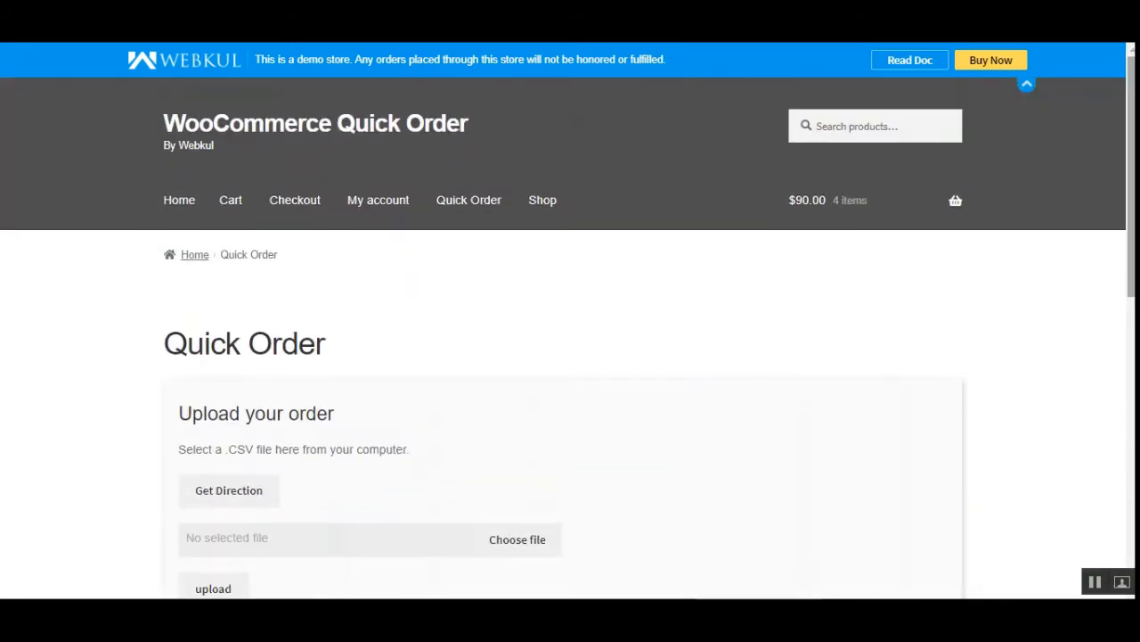
pyautogui.scroll(-1, 653, 242)
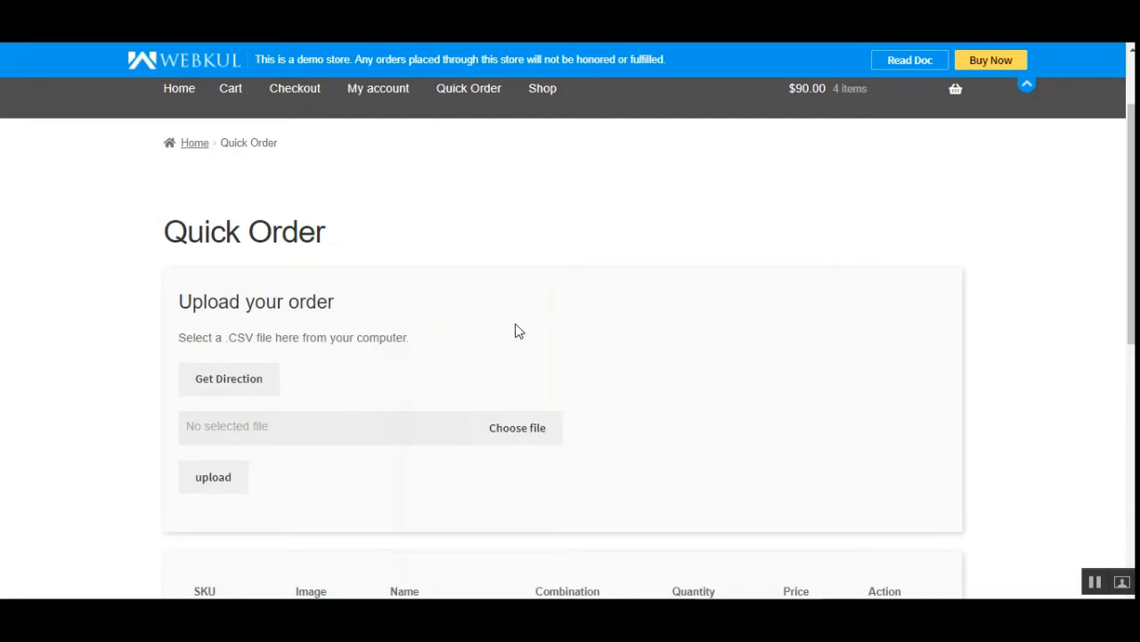
pyautogui.scroll(-1, 553, 352)
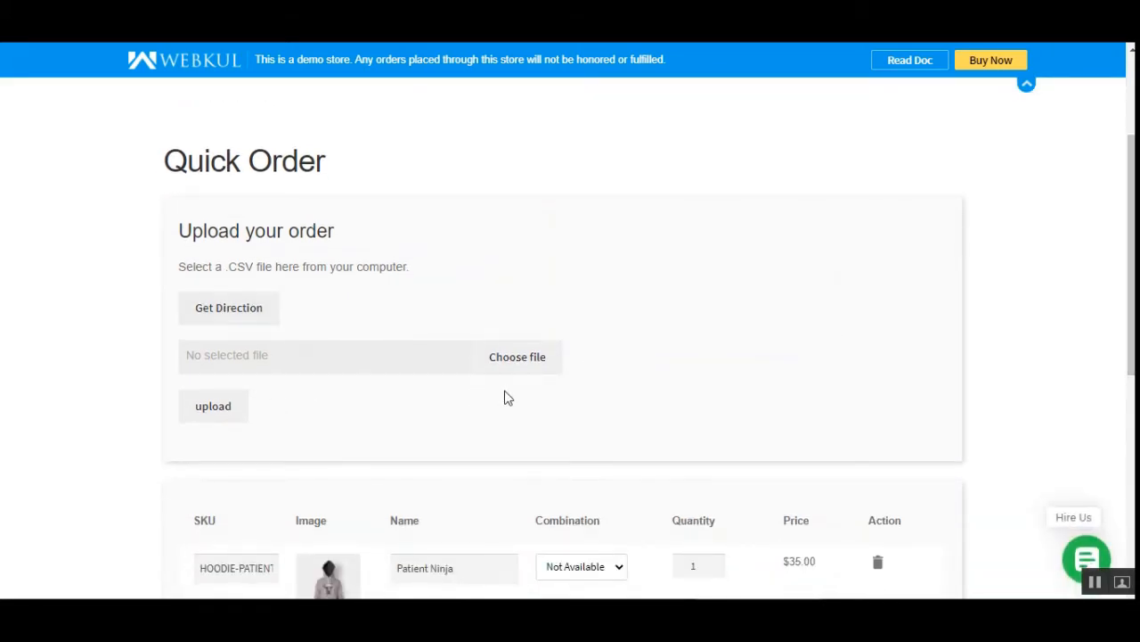
pyautogui.scroll(3, 504, 398)
pyautogui.moveTo(164, 343); pyautogui.dragTo(408, 360)
pyautogui.click(408, 360)
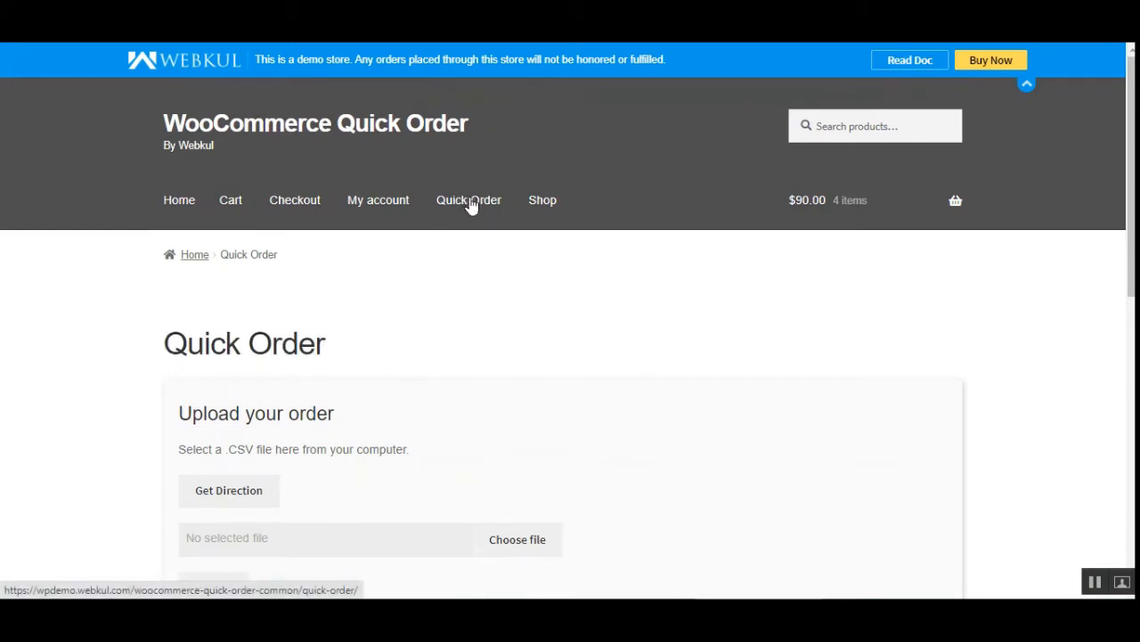
# Reload the Quick Order page and delete the Patient Ninja and Ship Your Idea rows from the product table.
pyautogui.click(478, 204)
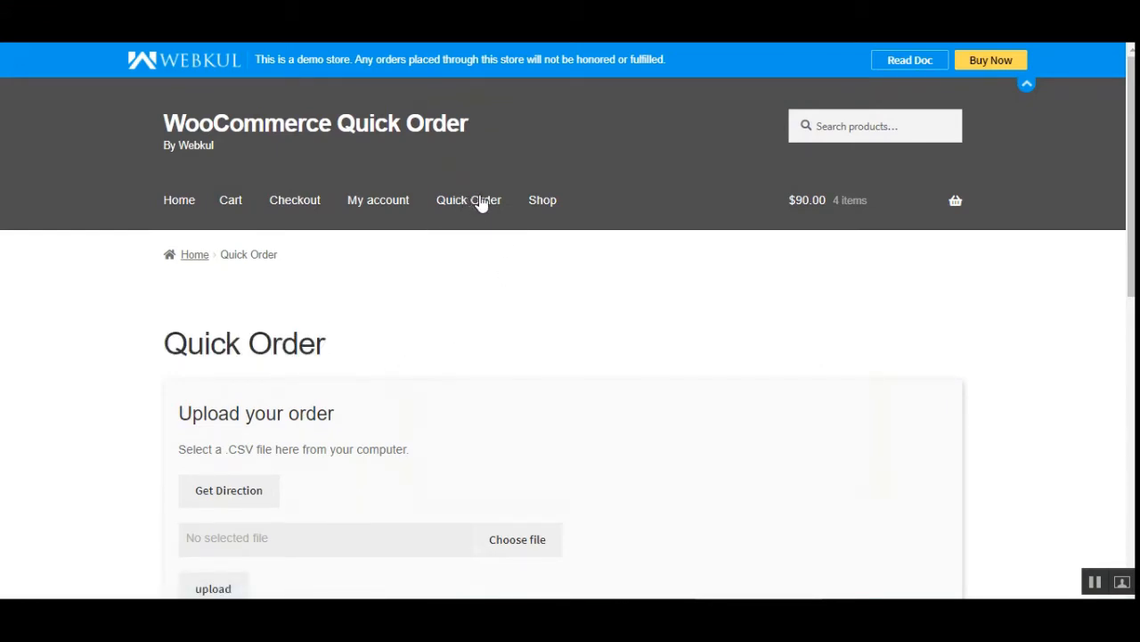
pyautogui.scroll(-7, 318, 377)
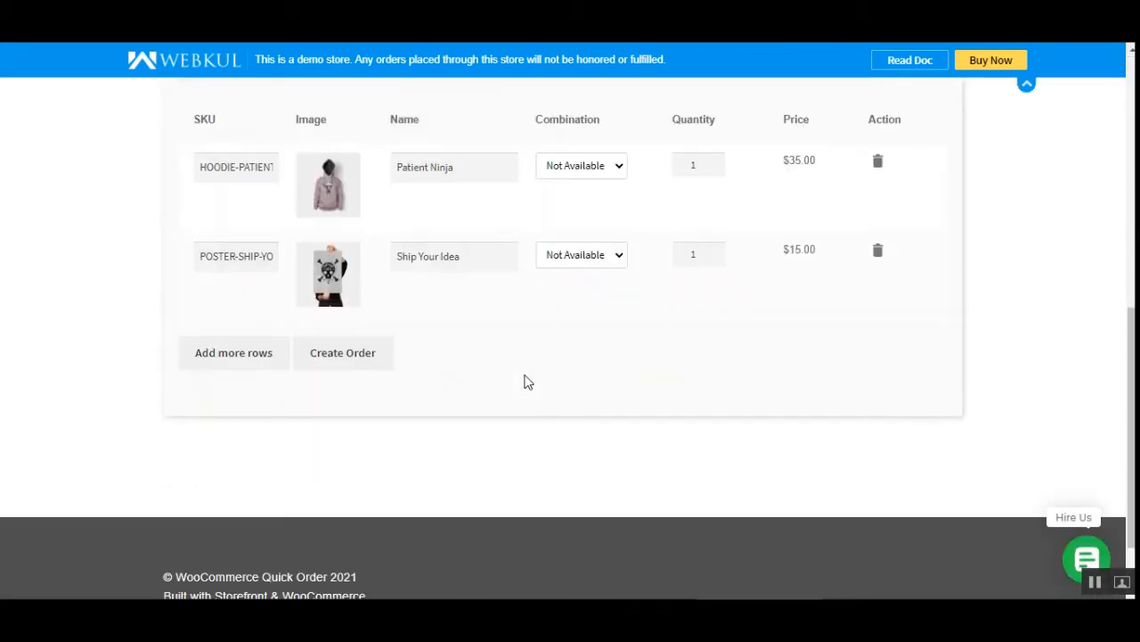
pyautogui.scroll(5, 678, 374)
pyautogui.scroll(-2, 669, 339)
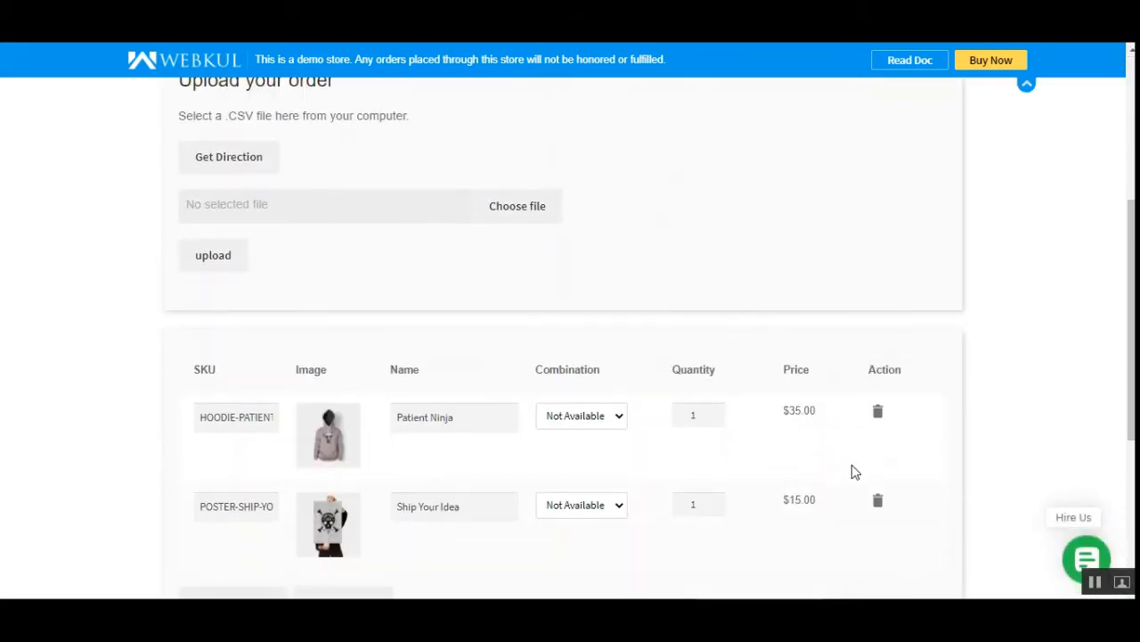
pyautogui.click(882, 417)
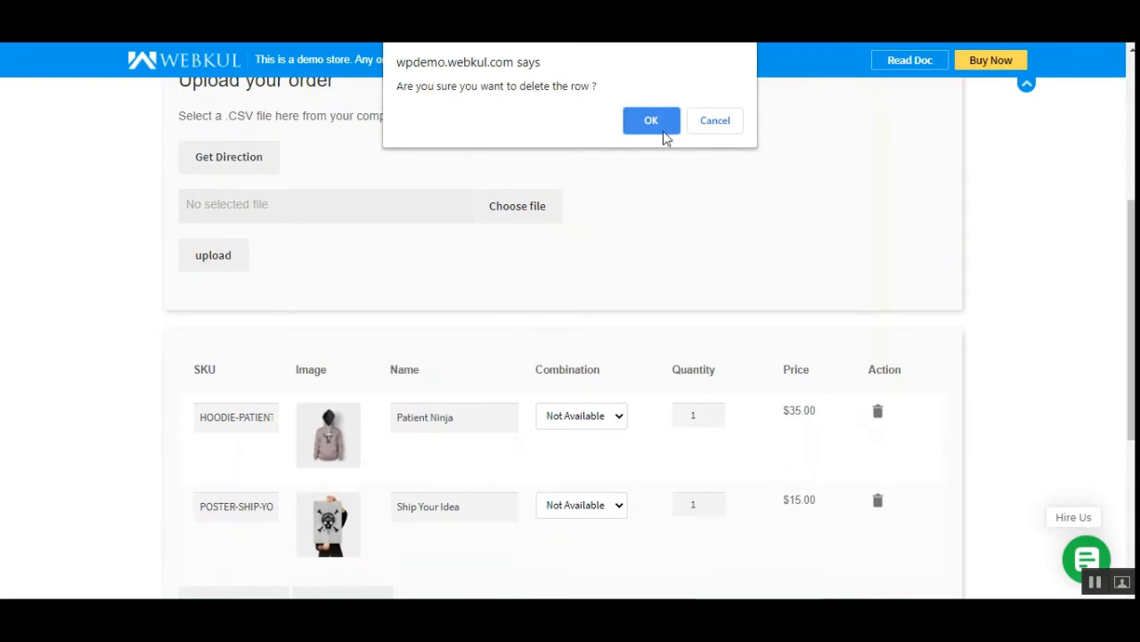
pyautogui.click(664, 120)
pyautogui.click(879, 414)
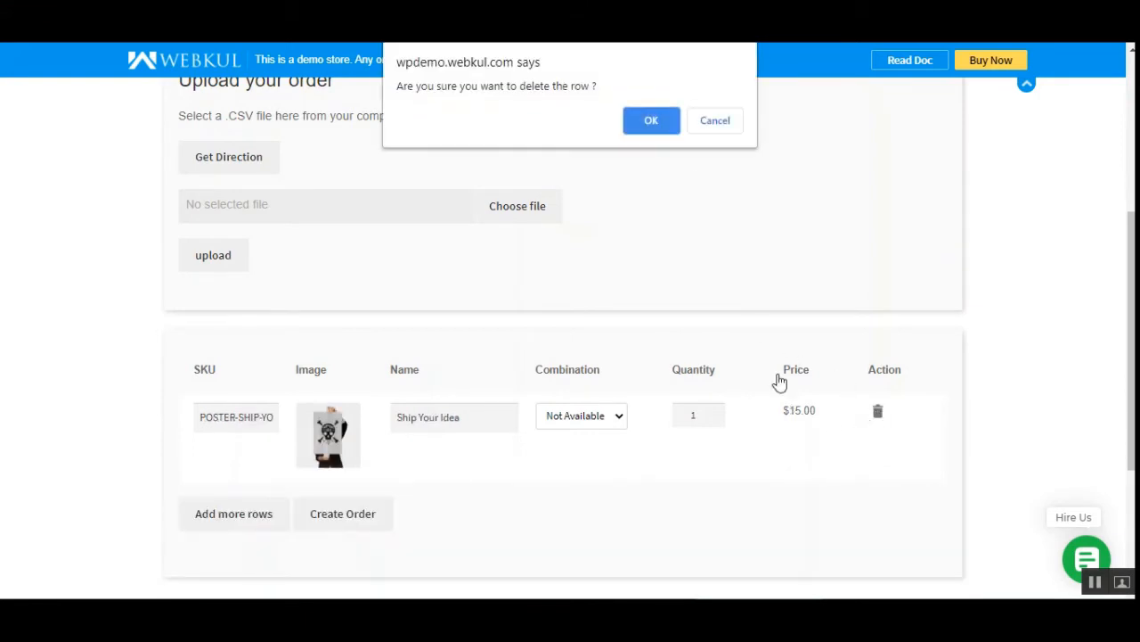
pyautogui.click(651, 120)
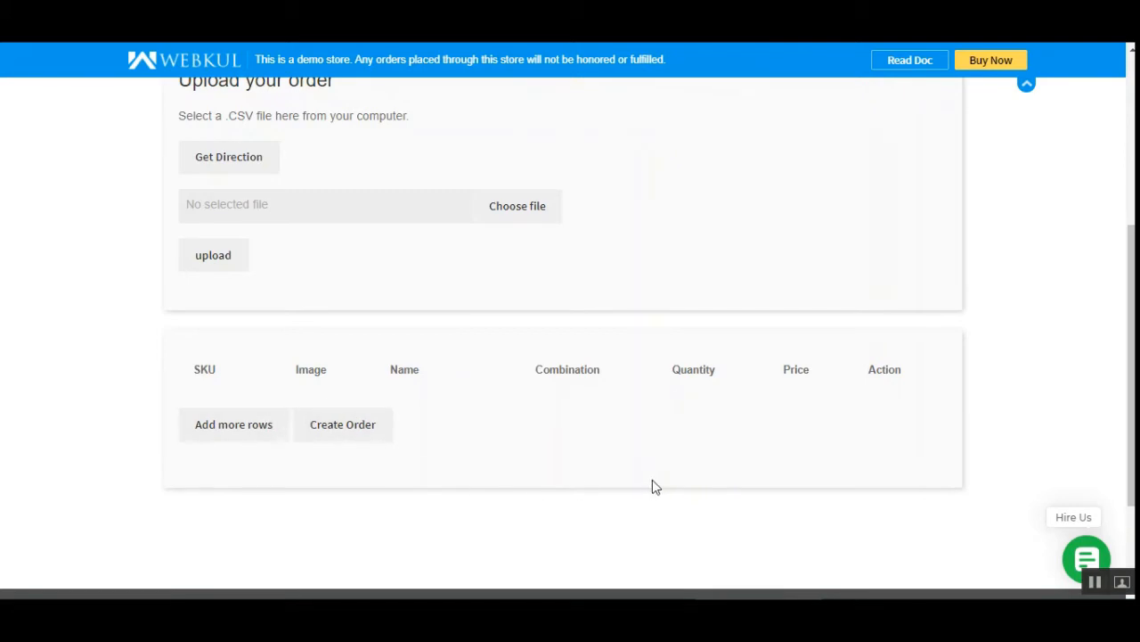
# Add a row to the empty product table, search for "ship" and select the Ship Your Idea t-shirt (T-SHIRT-SHIP-YOUR-IDEA).
pyautogui.click(231, 426)
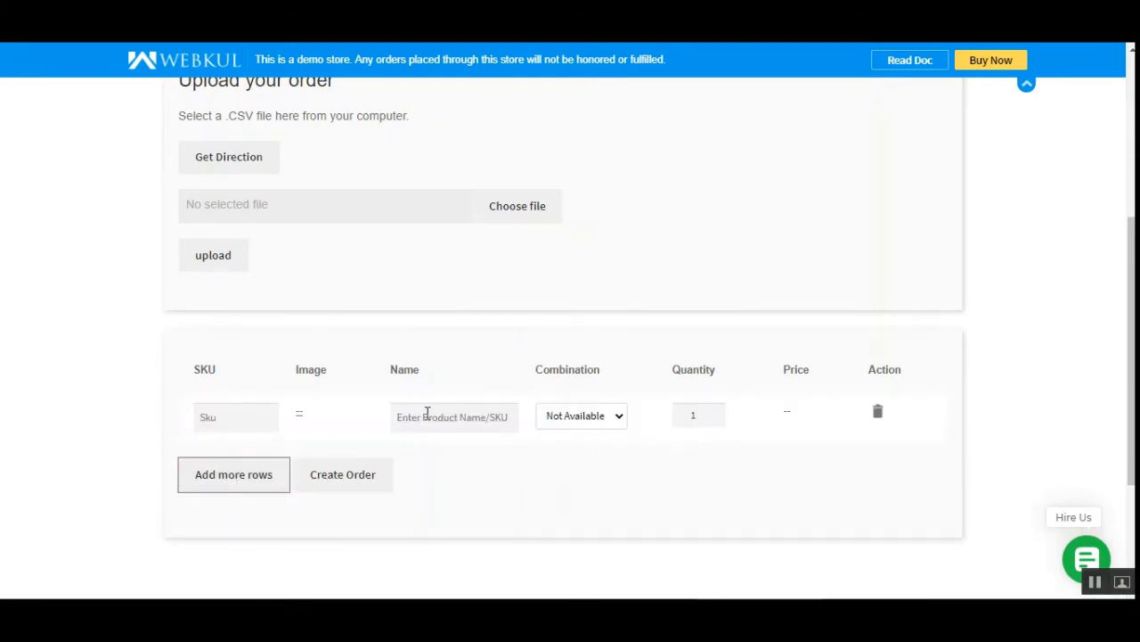
pyautogui.click(427, 412)
pyautogui.write('s')
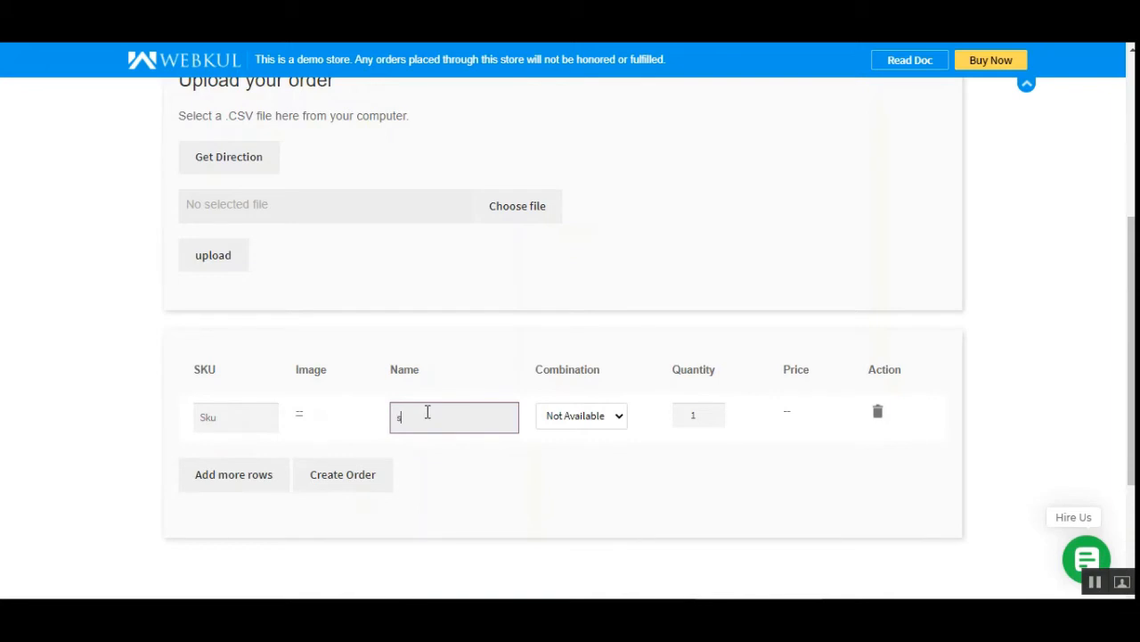
pyautogui.write('hip')
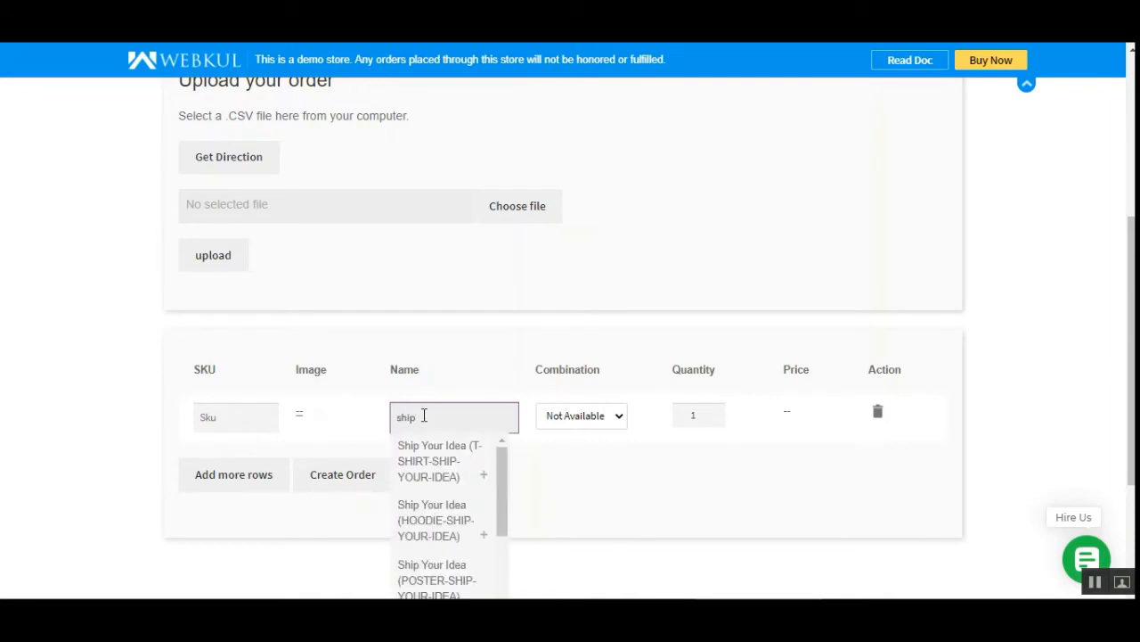
pyautogui.click(433, 473)
# Set the t-shirt row to Color - Black with quantity 1 and add one blank row below it.
pyautogui.click(605, 423)
pyautogui.click(598, 453)
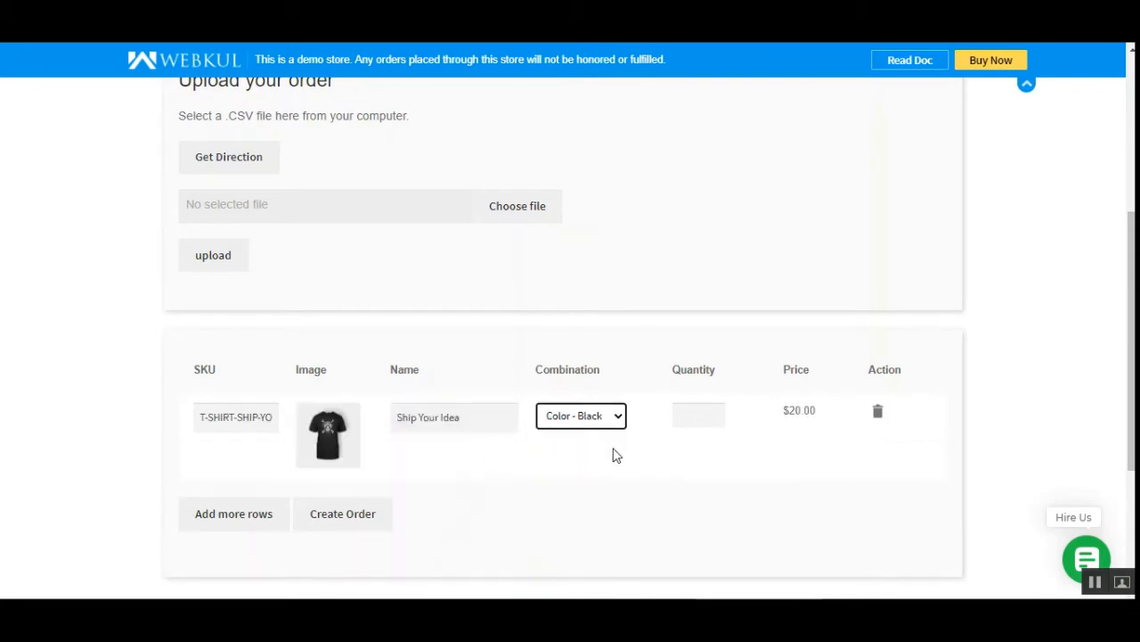
pyautogui.click(717, 412)
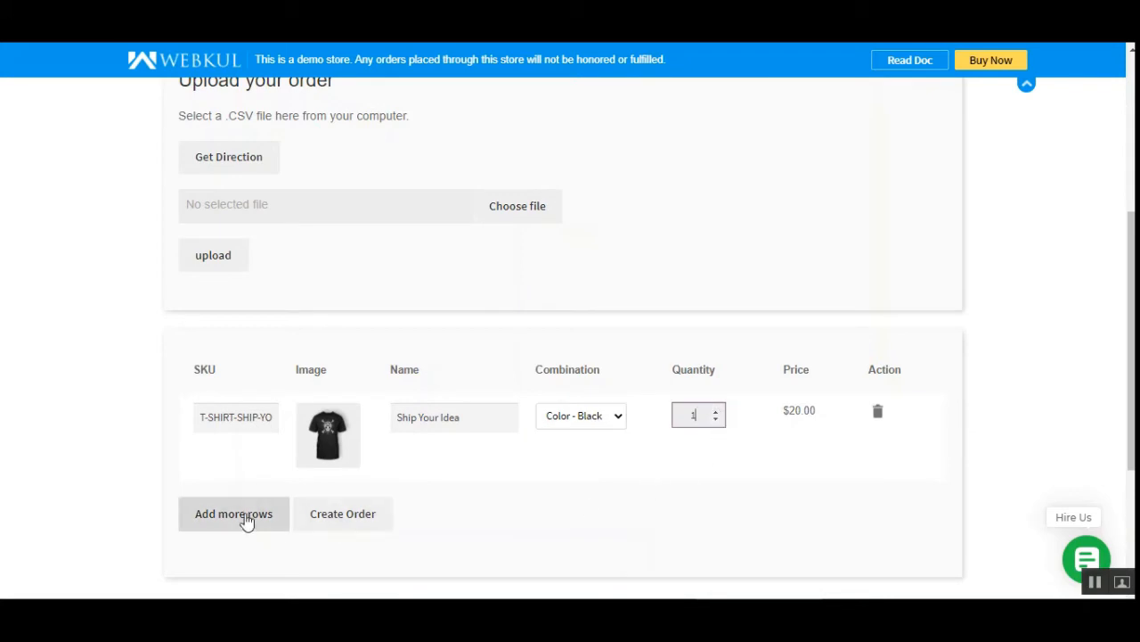
pyautogui.click(224, 521)
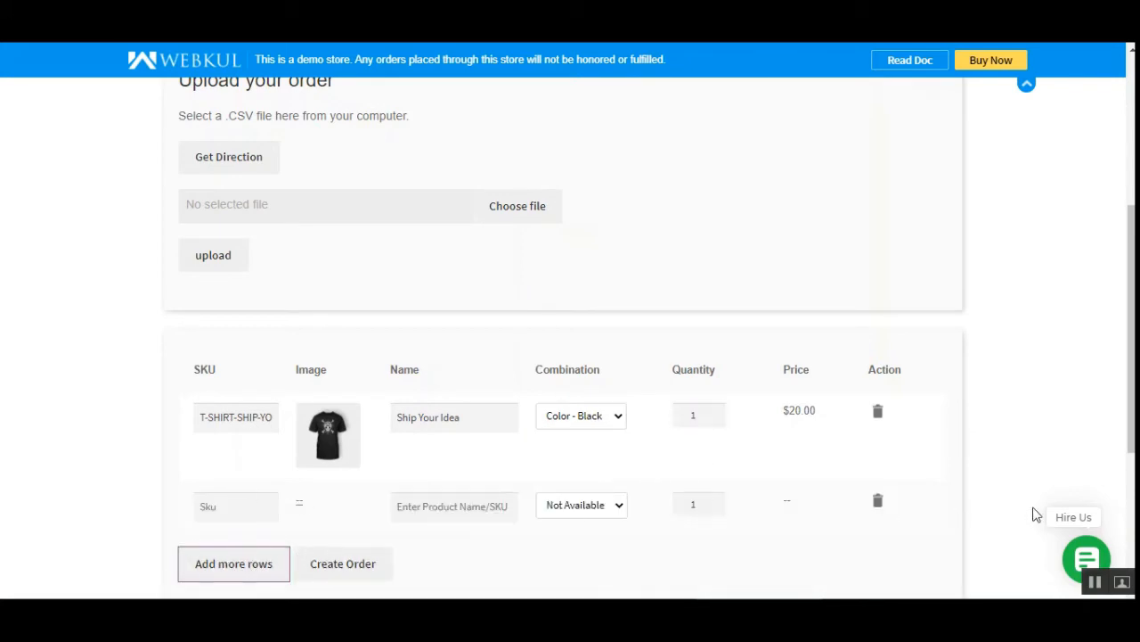
pyautogui.moveTo(1131, 357); pyautogui.dragTo(1131, 425)
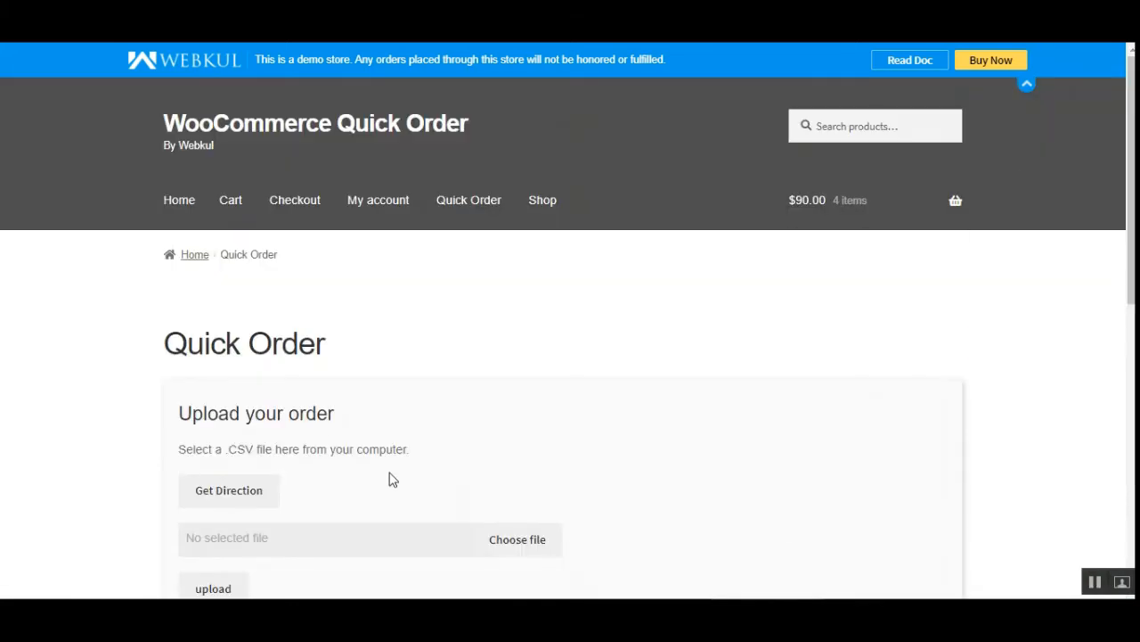
# Download the Sample CSV File from the order upload directions and close the directions.
pyautogui.scroll(-2, 390, 478)
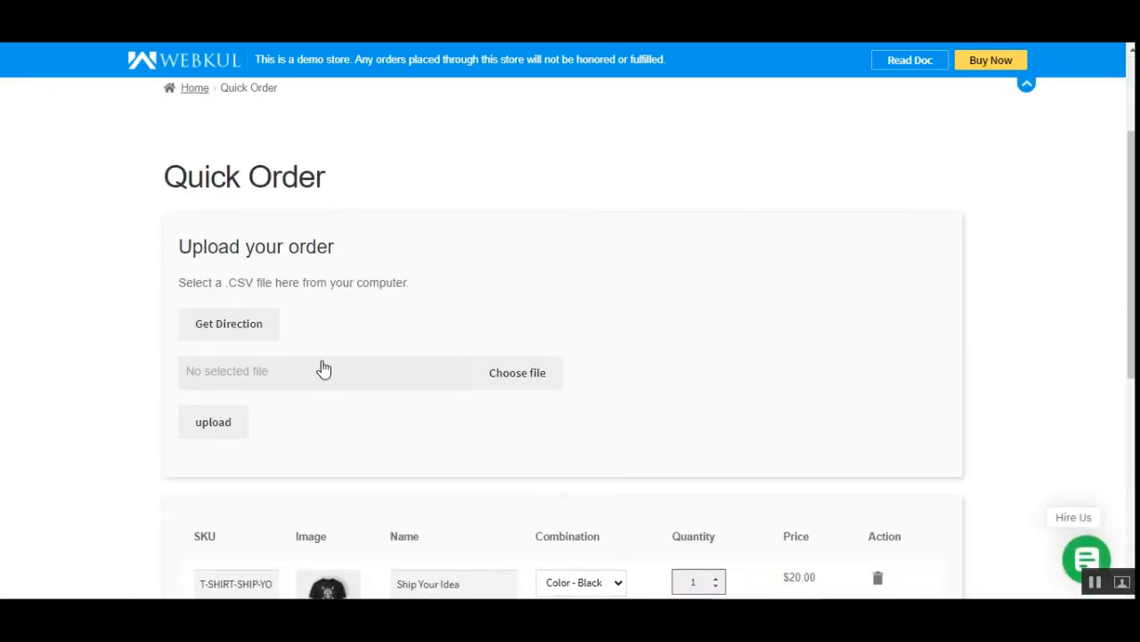
pyautogui.click(247, 326)
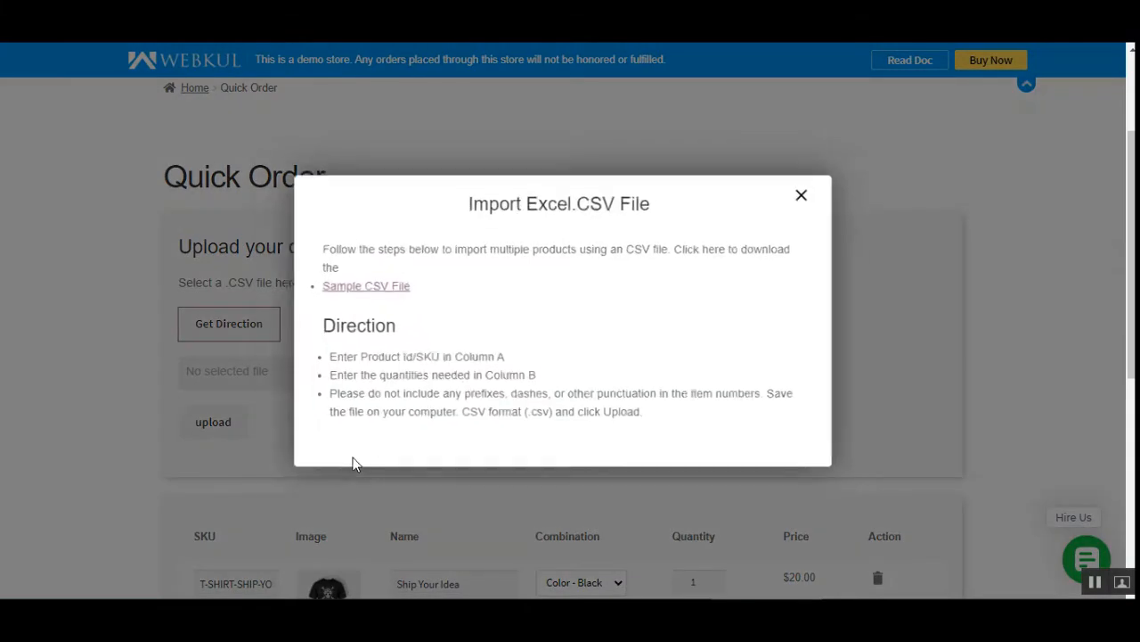
pyautogui.click(361, 287)
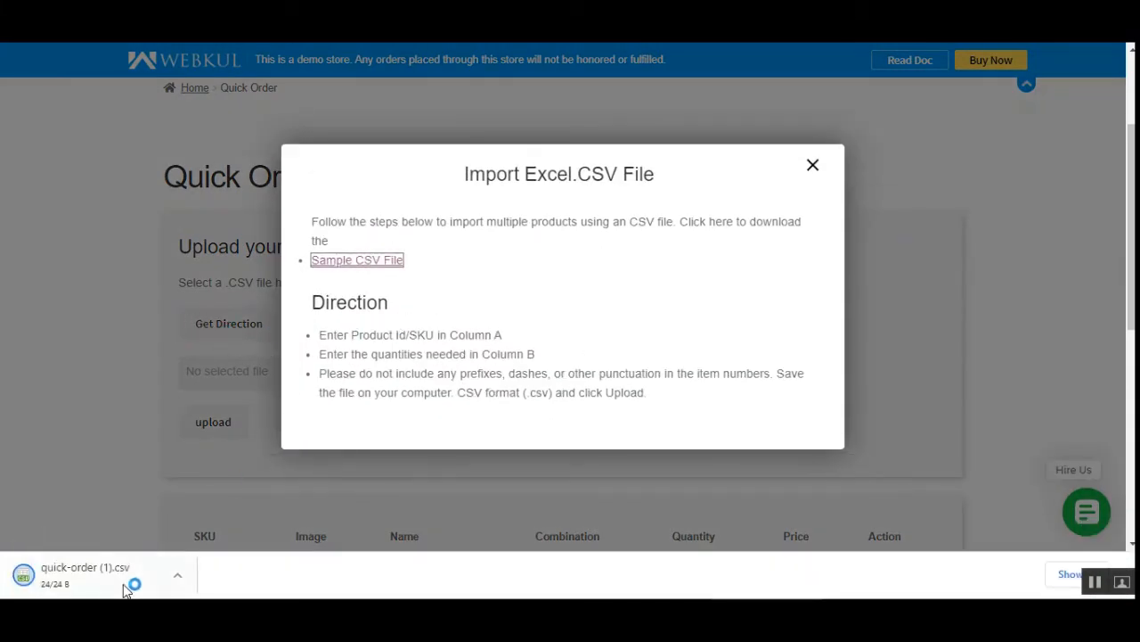
pyautogui.click(815, 168)
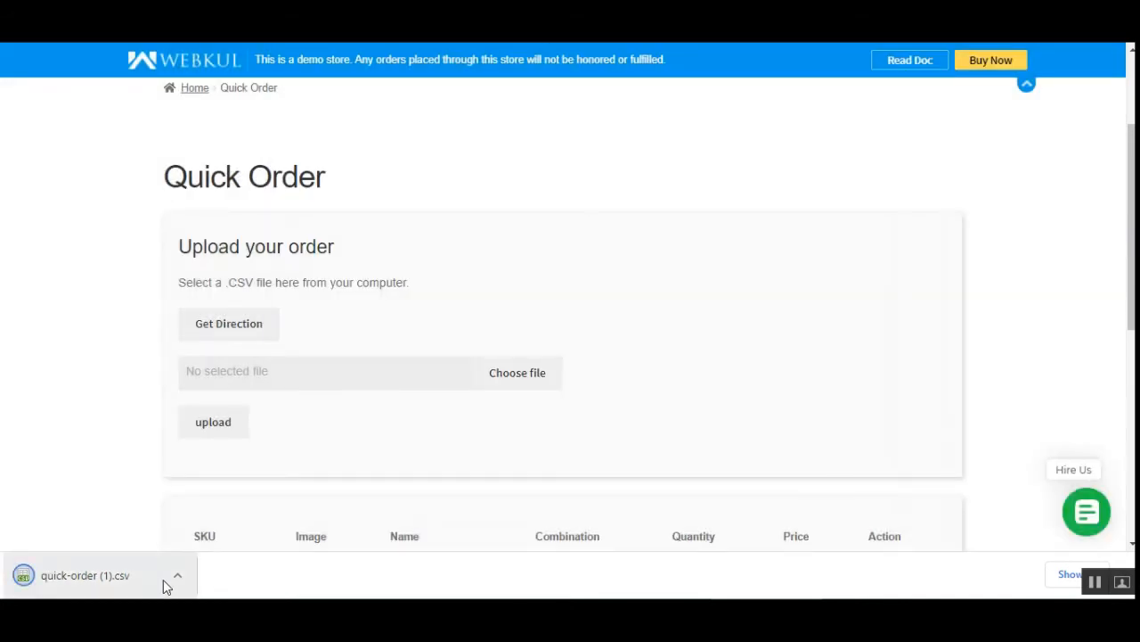
# Open the downloaded quick-order (1).csv in the spreadsheet editor and fit column A's width to its heading.
pyautogui.scroll(-1, 567, 438)
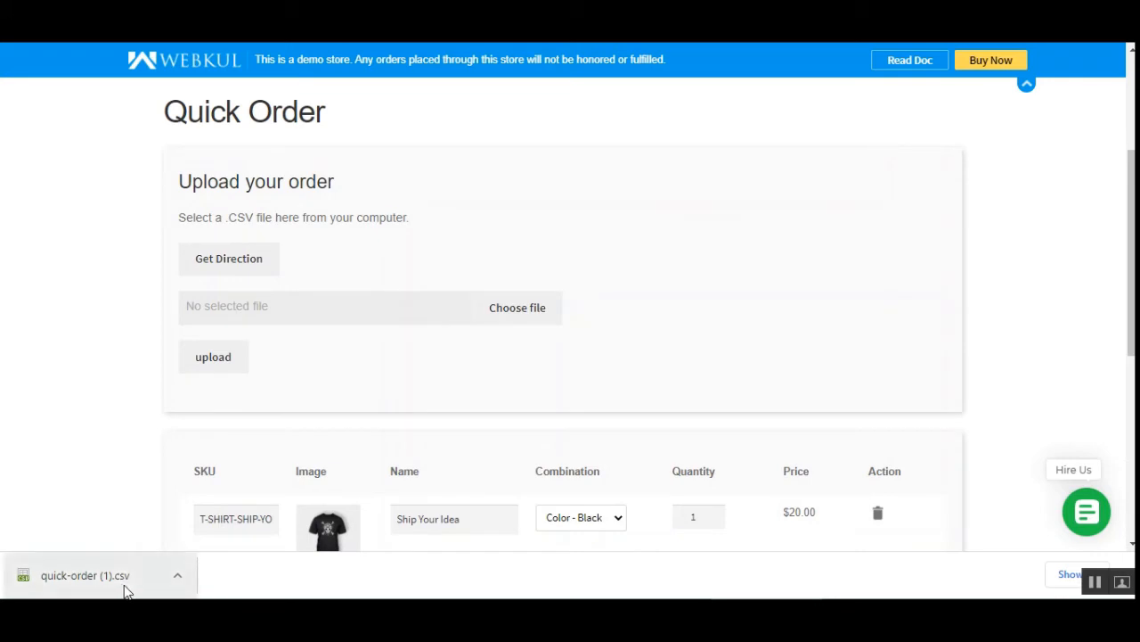
pyautogui.click(136, 575)
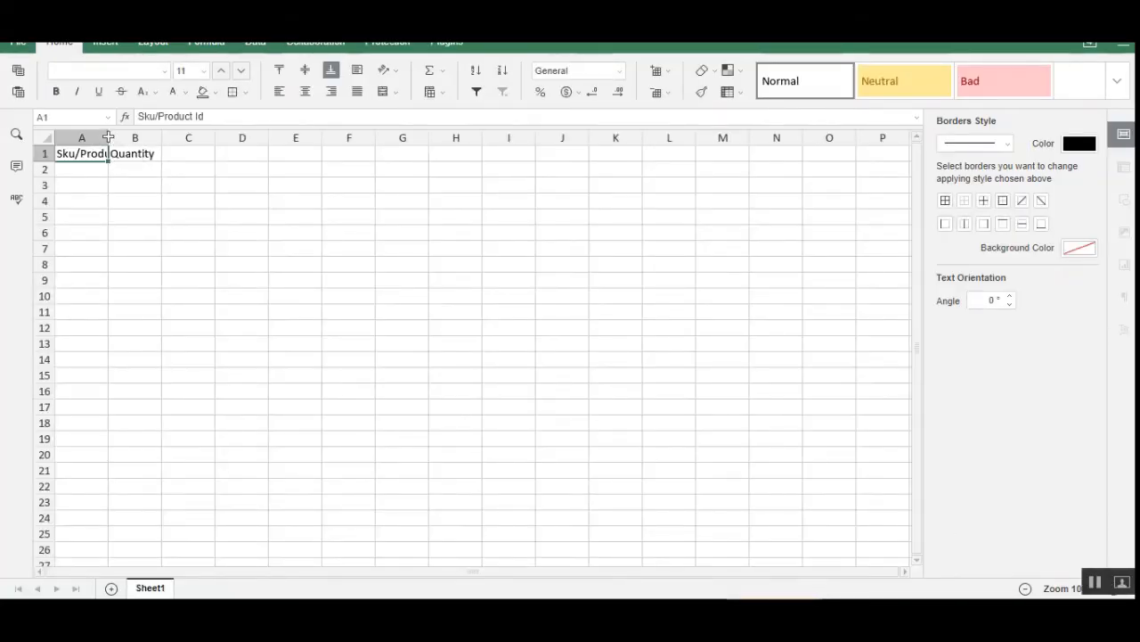
pyautogui.doubleClick(108, 136)
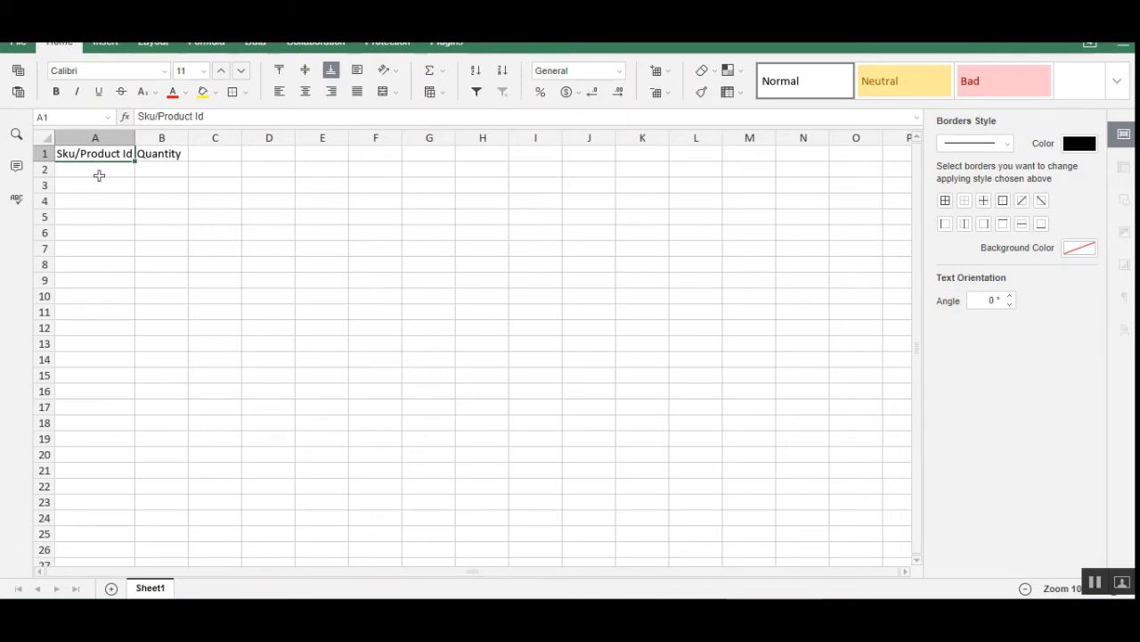
# Paste the SKU WOO-ALBUM-1 into cell A2 and widen column A to fit it.
pyautogui.click(99, 175)
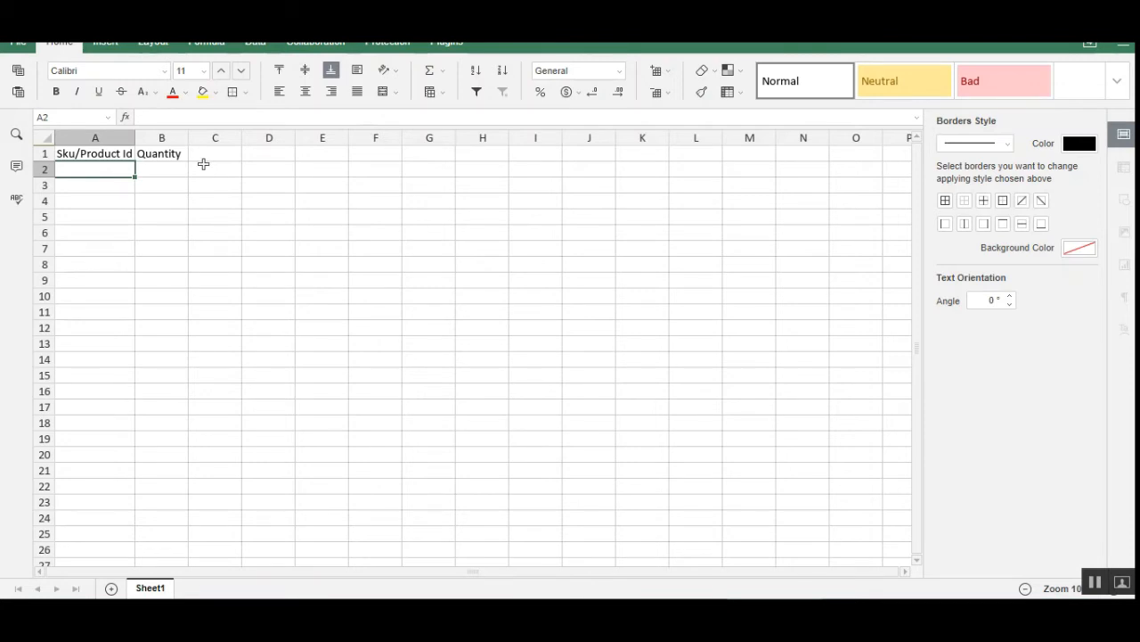
pyautogui.write('WOO-ALBUM-1')
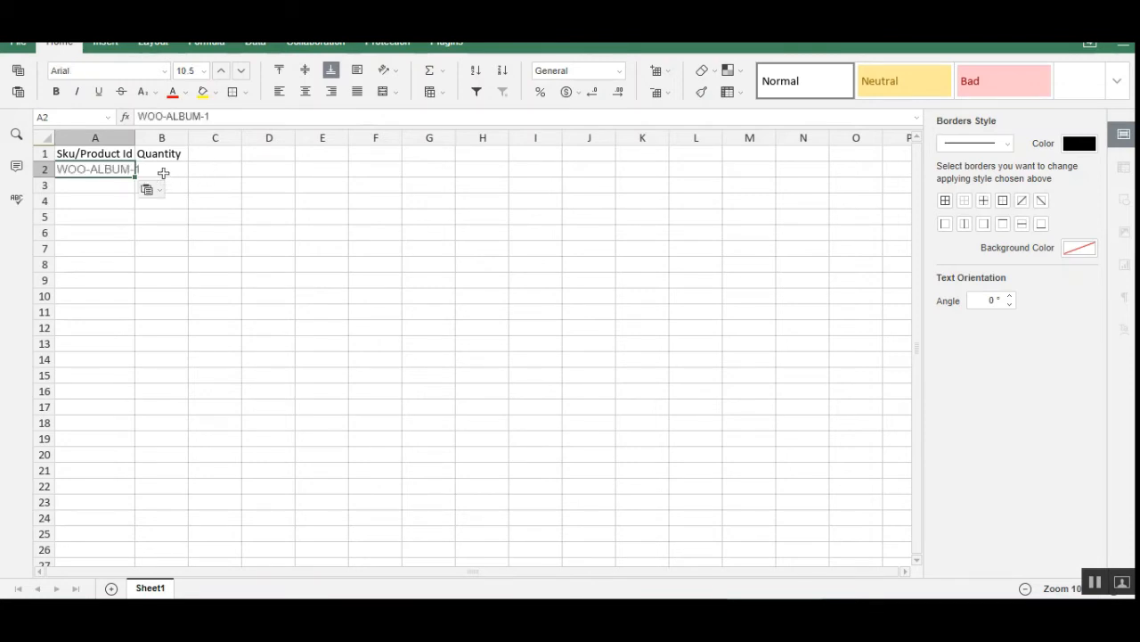
pyautogui.moveTo(134, 137); pyautogui.dragTo(144, 137)
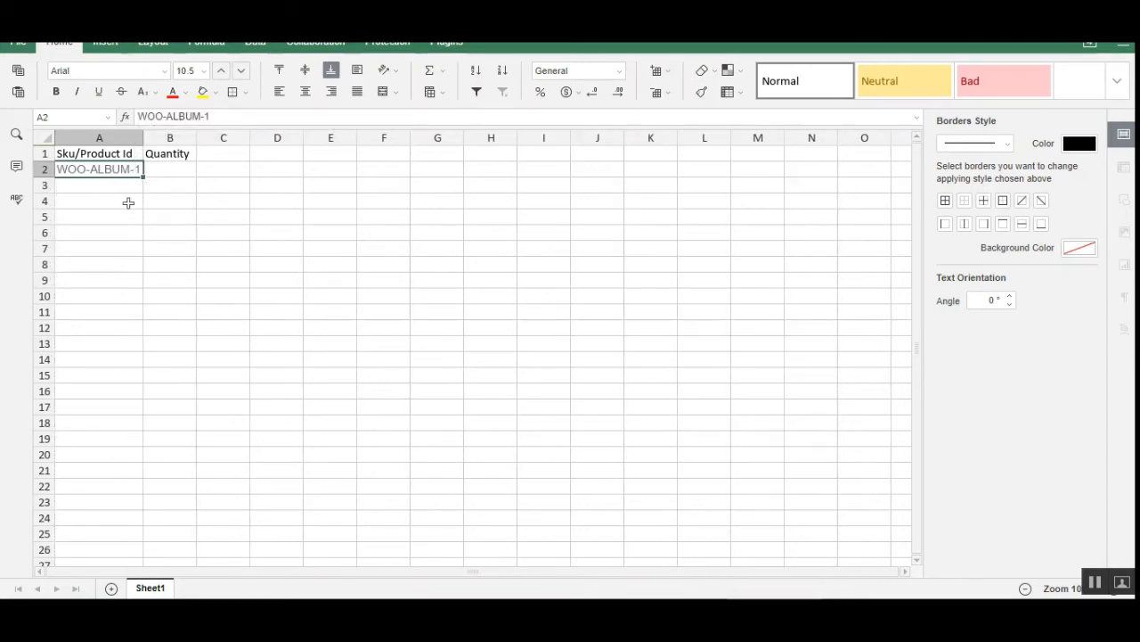
# Enter a quantity of 30 in cell B2 for WOO-ALBUM-1 and save the CSV file.
pyautogui.click(175, 173)
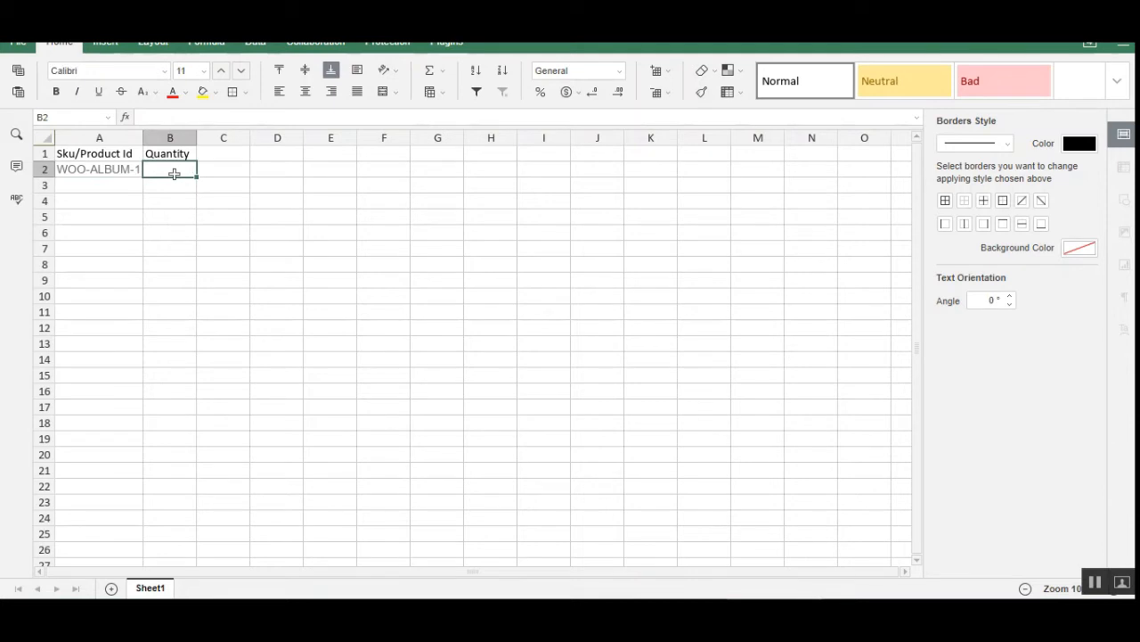
pyautogui.write('30')
pyautogui.click(195, 201)
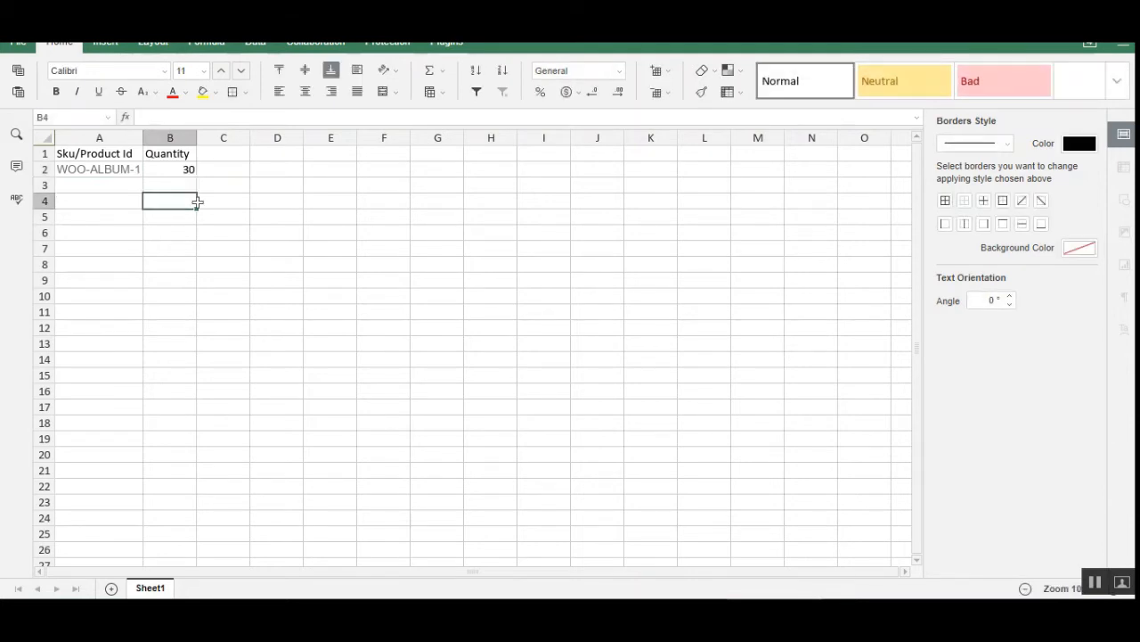
pyautogui.hotkey('ctrl', 's')
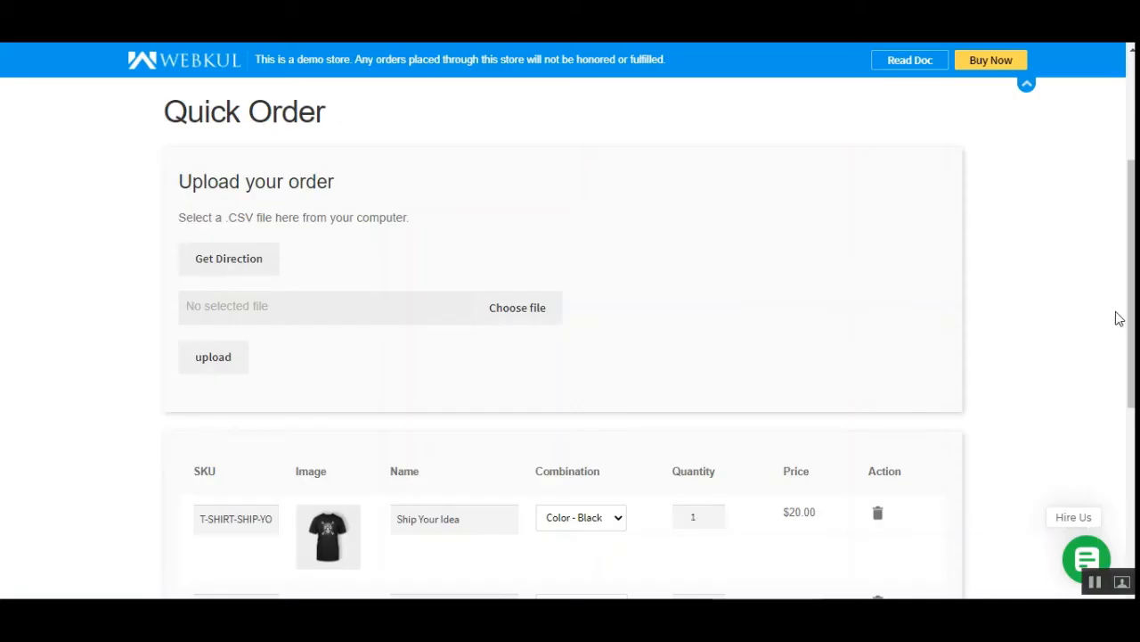
# Choose quick-order (1).csv from the Downloads folder as the order file on the Quick Order page and upload it.
pyautogui.scroll(5, 1115, 316)
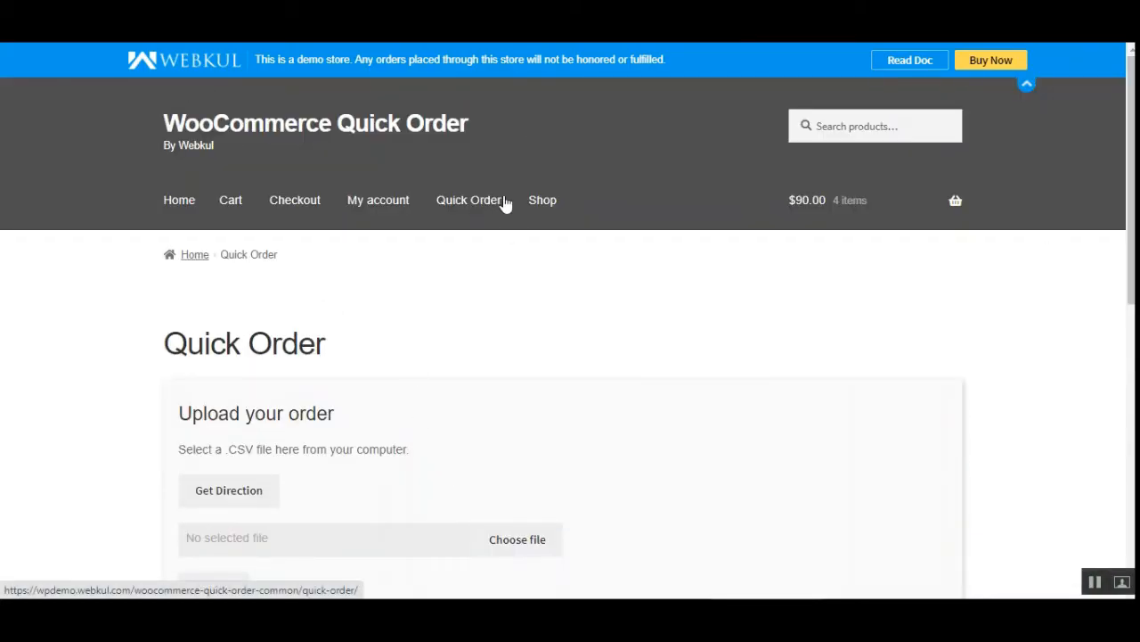
pyautogui.scroll(-1, 502, 200)
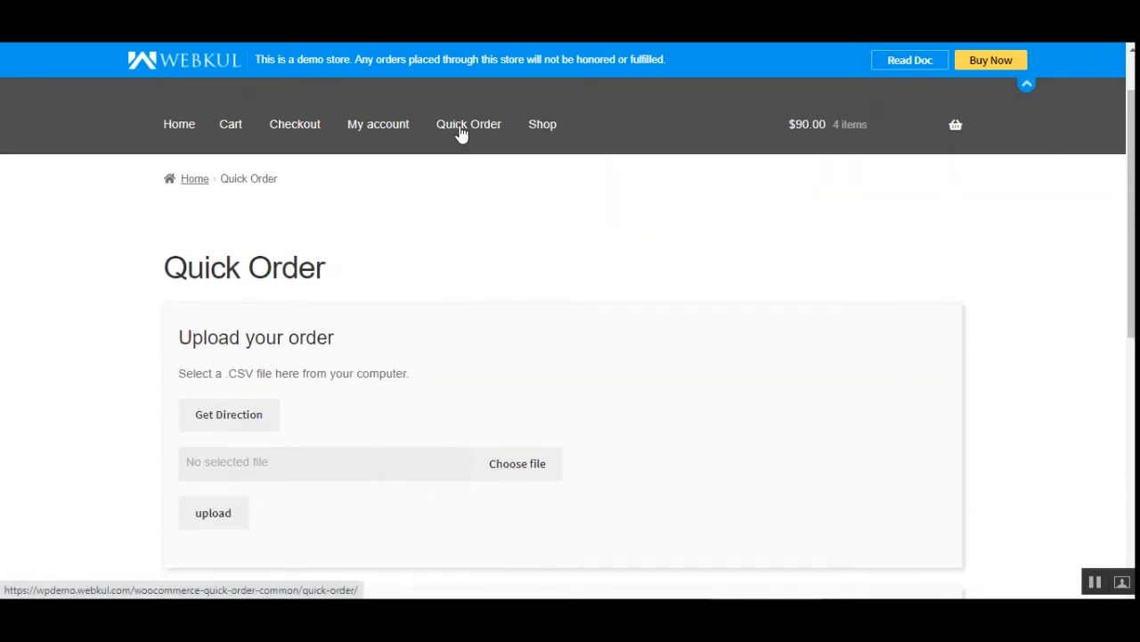
pyautogui.scroll(-2, 468, 442)
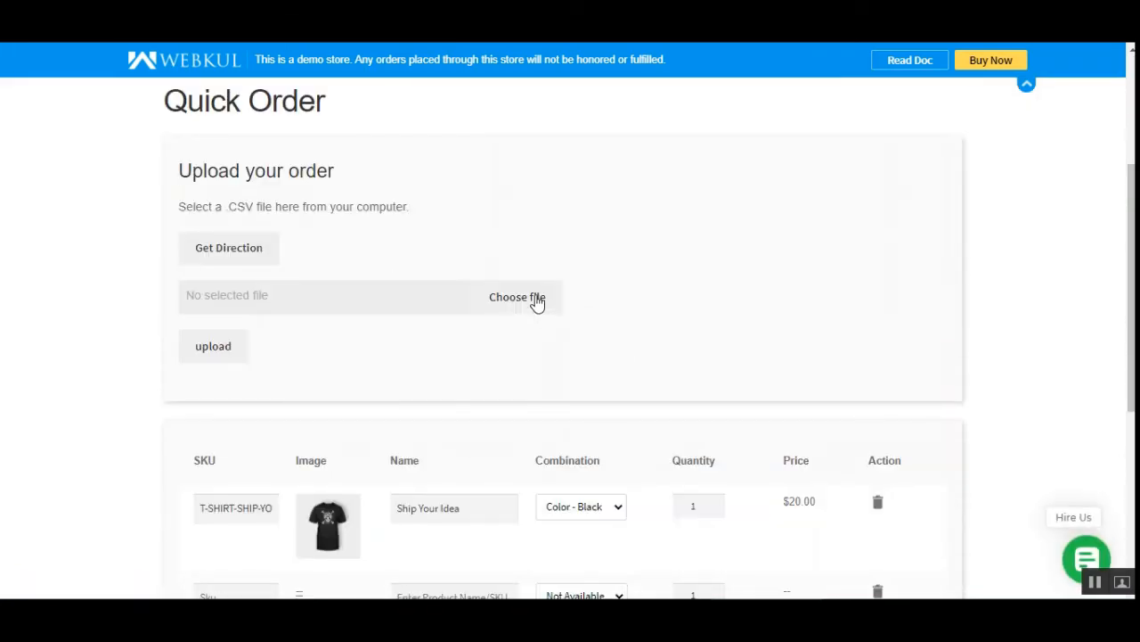
pyautogui.click(536, 298)
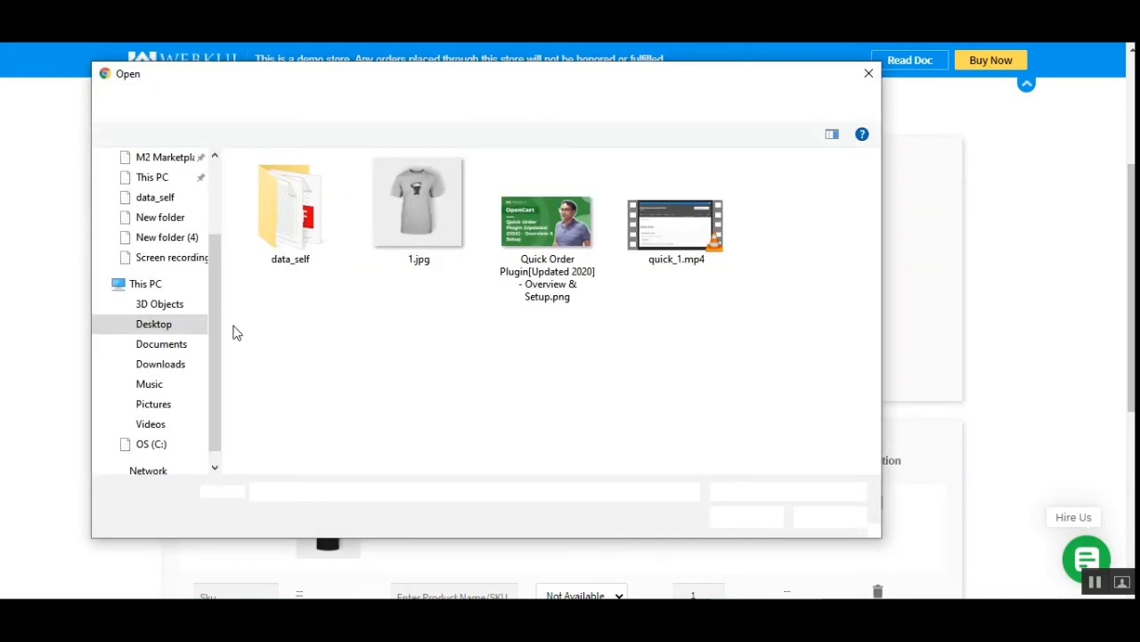
pyautogui.click(160, 364)
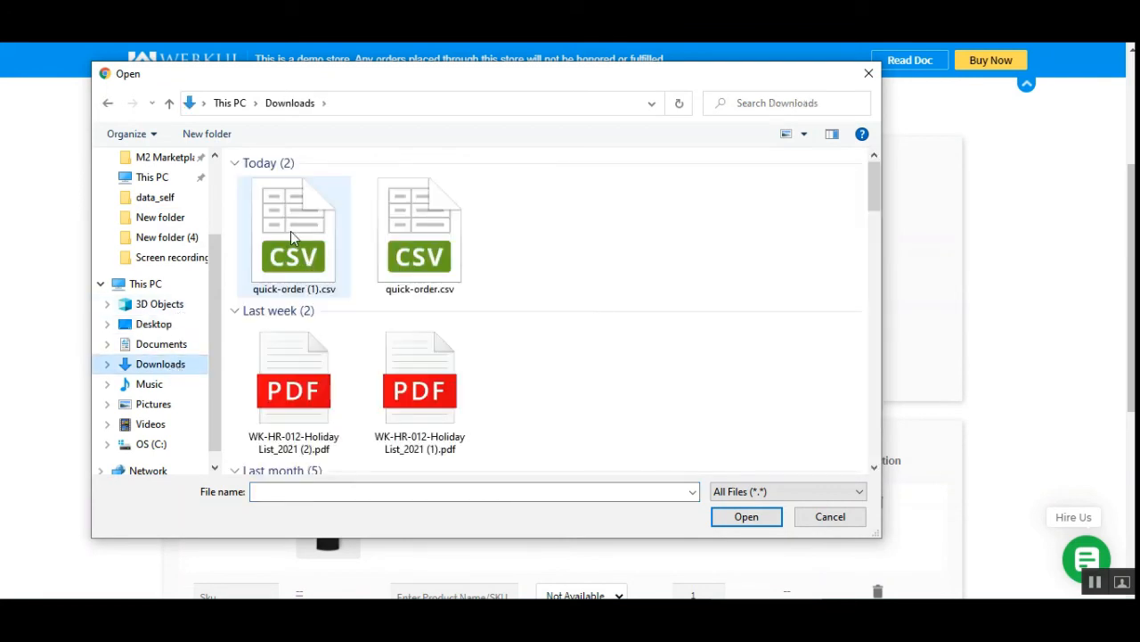
pyautogui.click(287, 239)
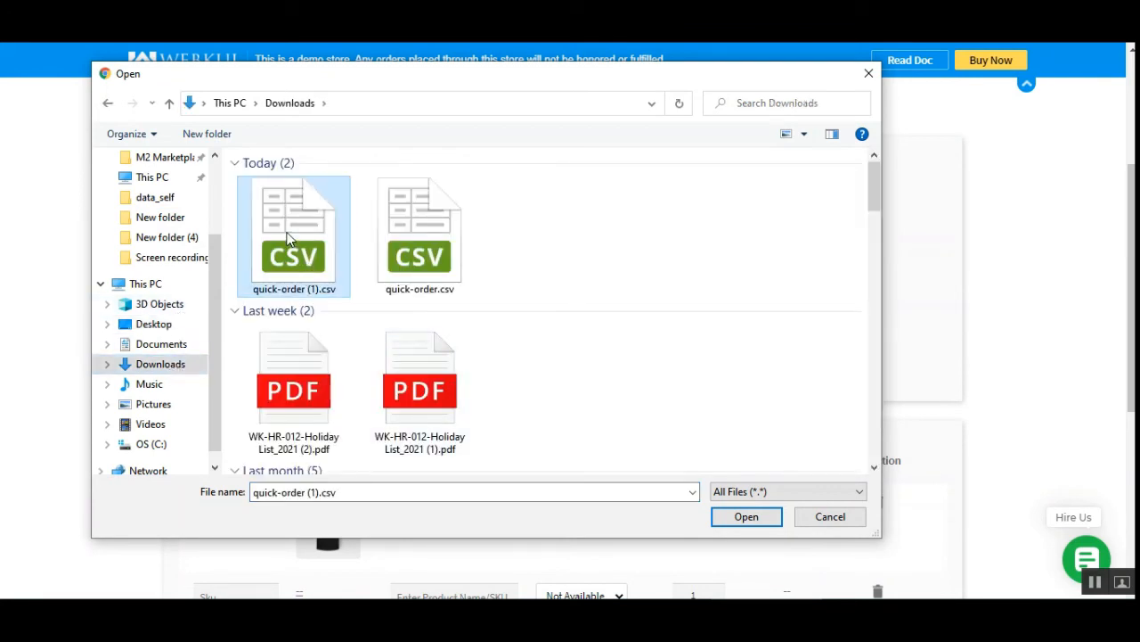
pyautogui.click(749, 517)
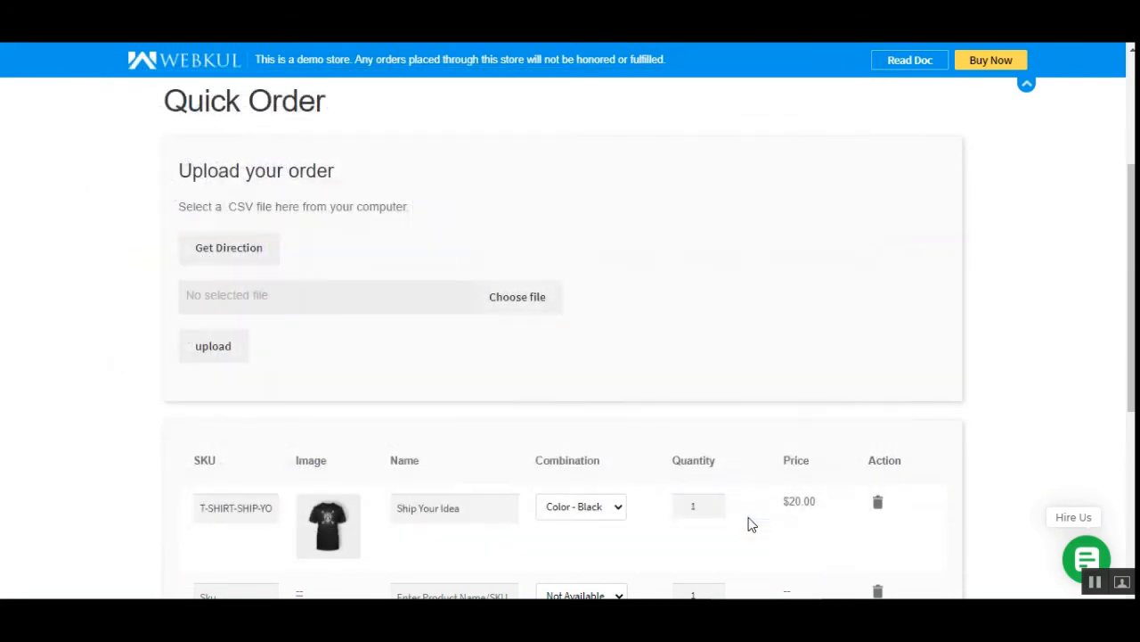
pyautogui.click(210, 348)
pyautogui.click(222, 360)
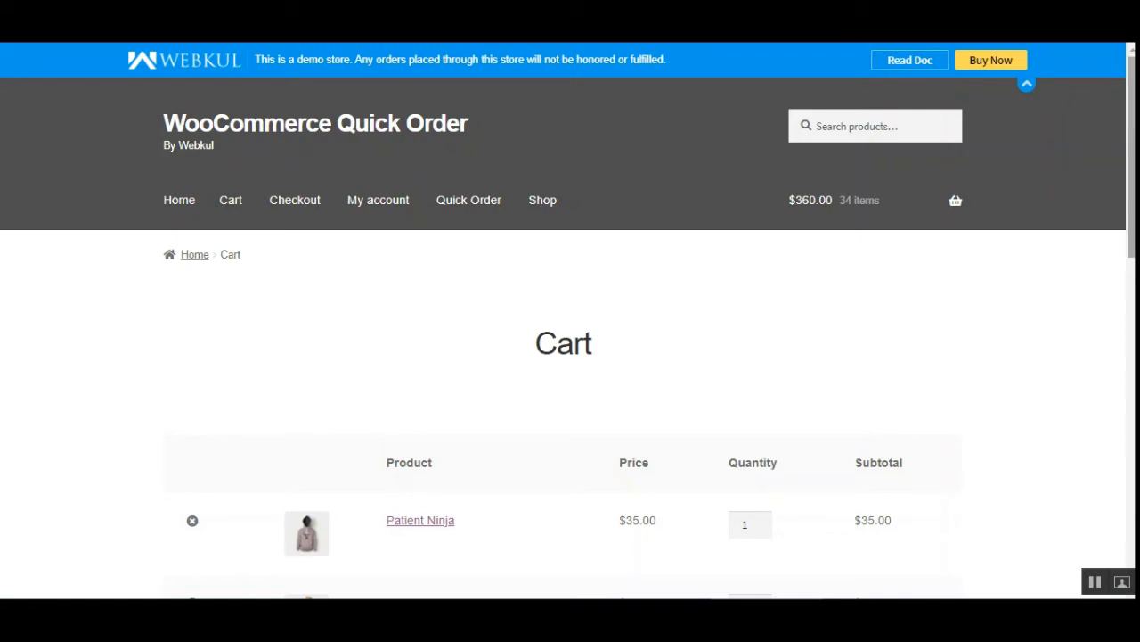
# Review the cart's products and totals, then proceed to checkout and look over the billing form and payment methods.
pyautogui.scroll(-2, 724, 339)
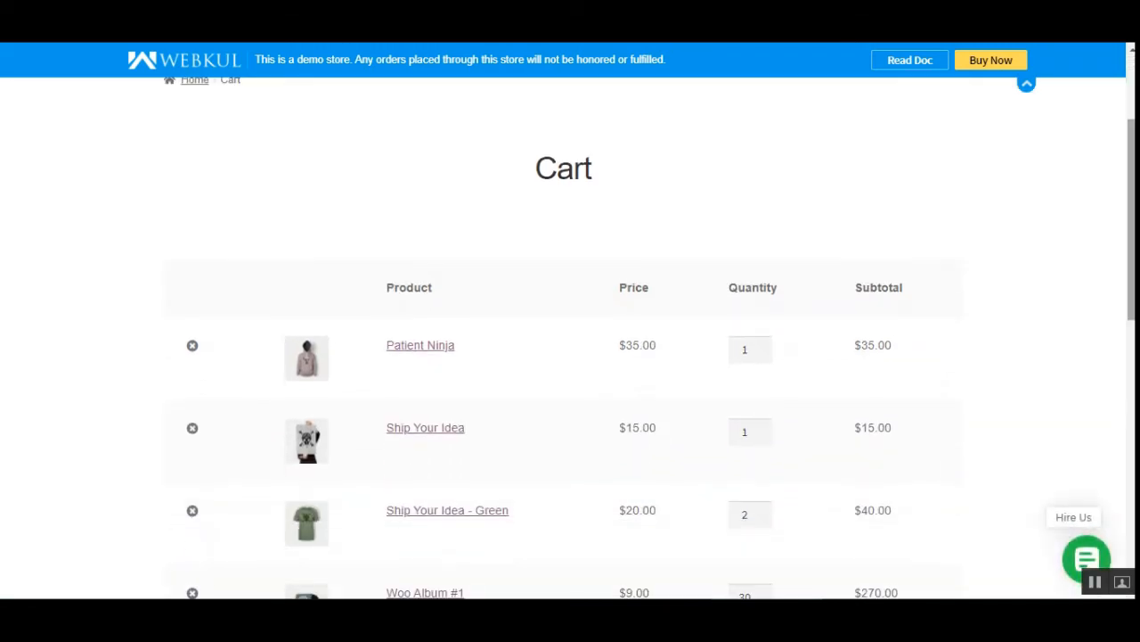
pyautogui.scroll(-2, 559, 400)
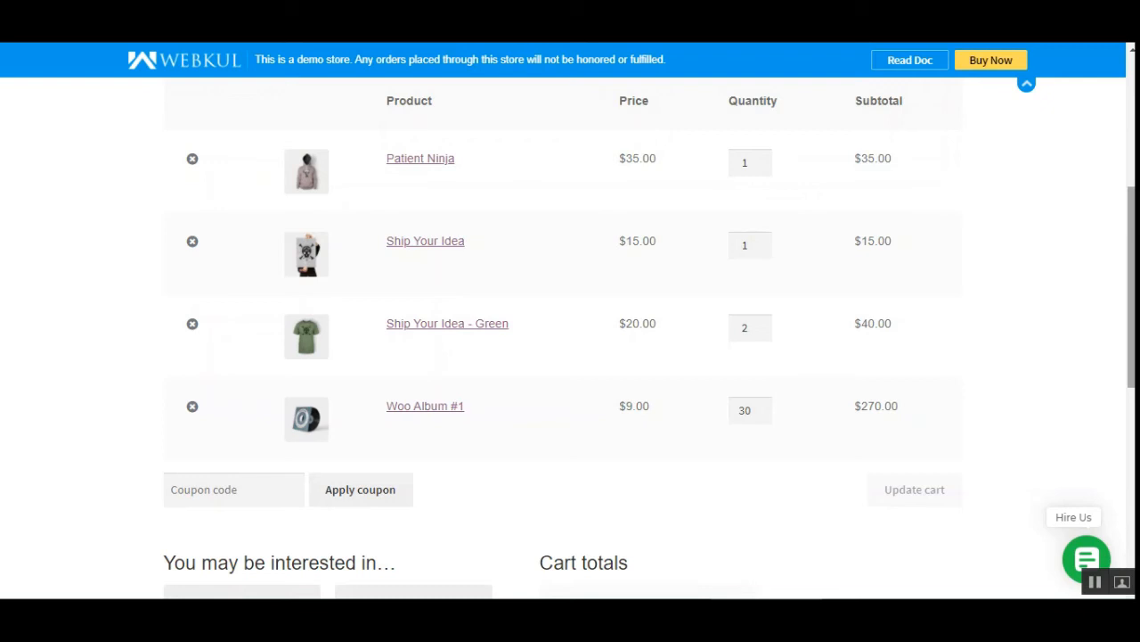
pyautogui.moveTo(1132, 310); pyautogui.dragTo(1134, 266)
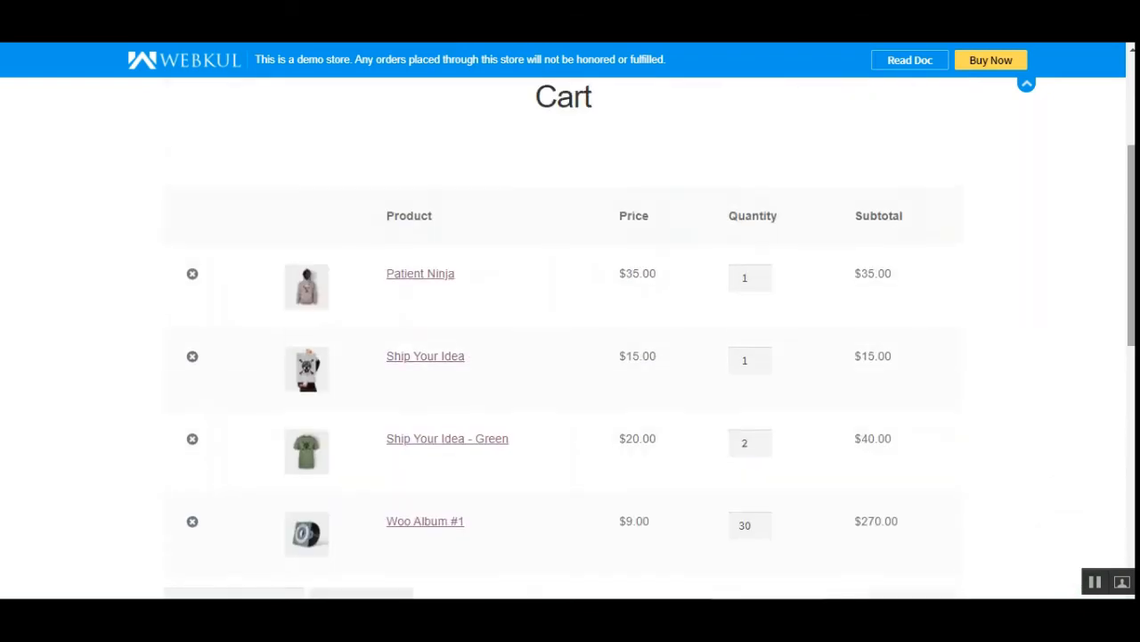
pyautogui.scroll(-4, 713, 499)
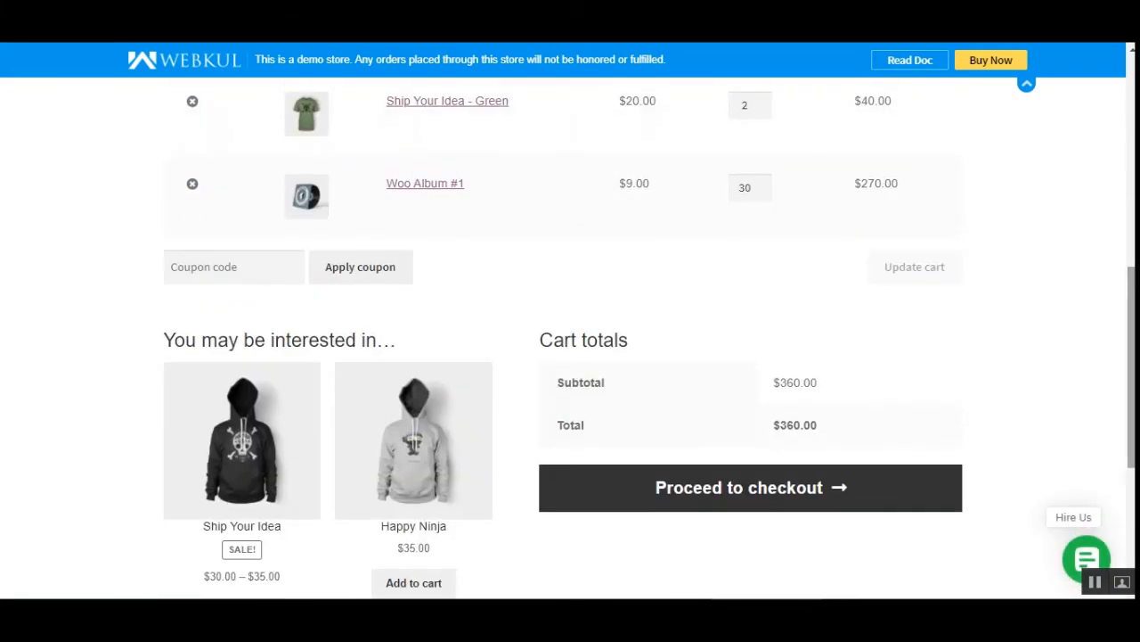
pyautogui.click(727, 499)
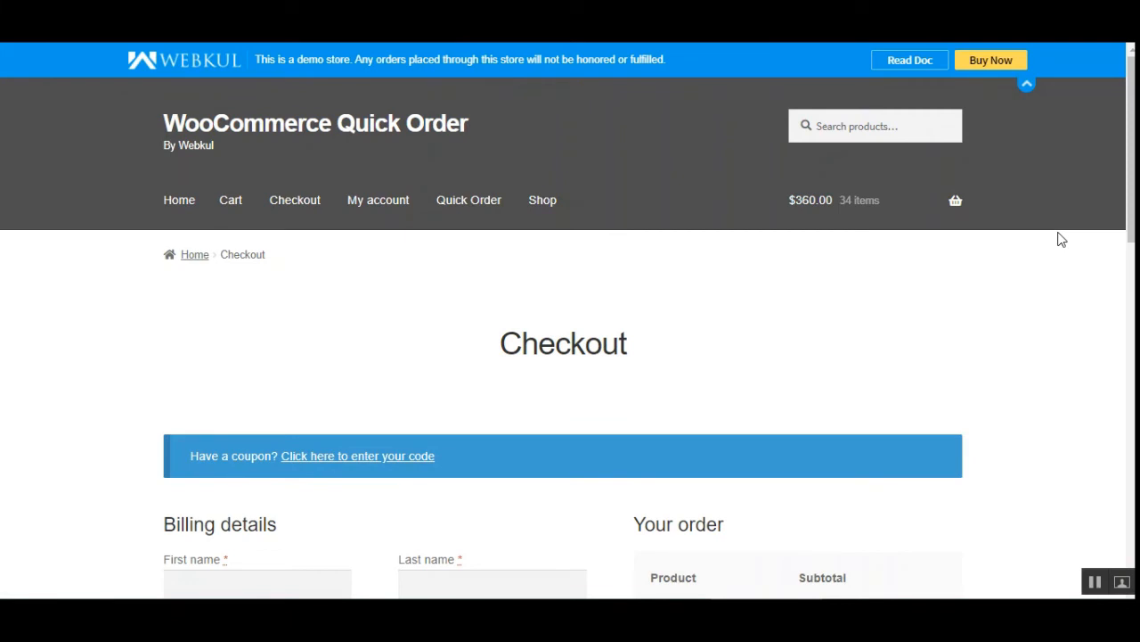
pyautogui.scroll(-5, 1061, 238)
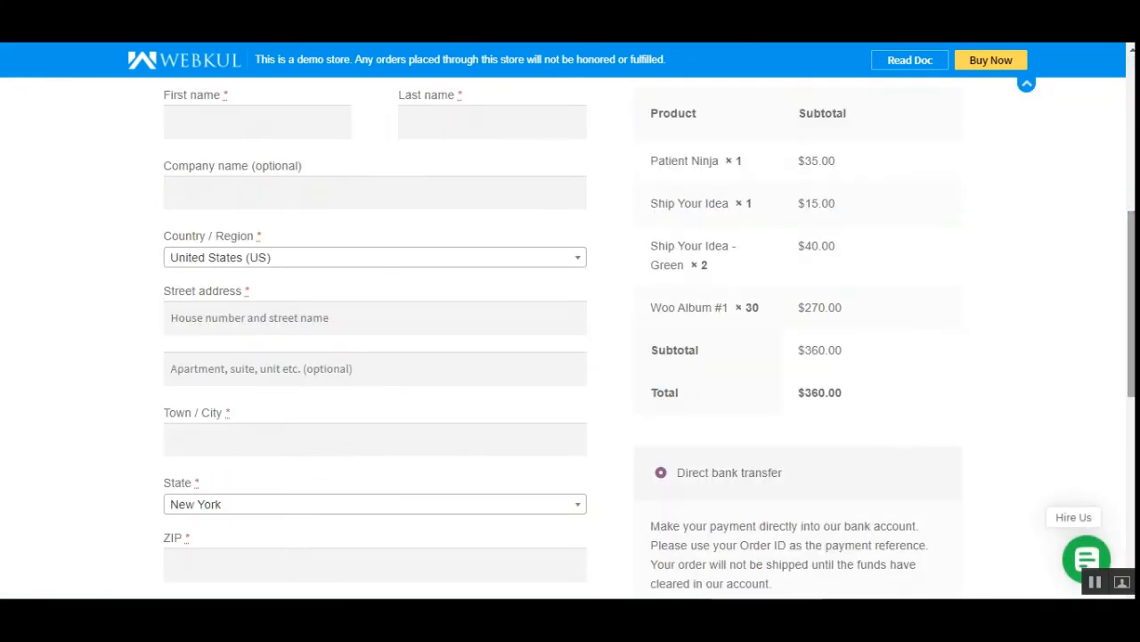
pyautogui.scroll(-3, 789, 326)
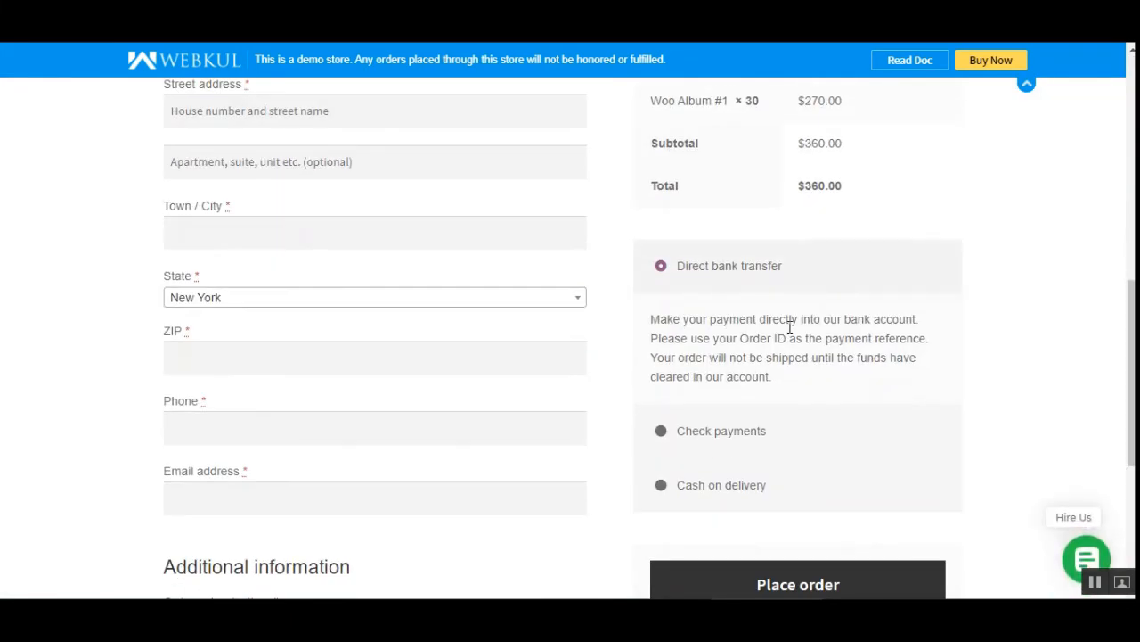
pyautogui.scroll(-2, 824, 551)
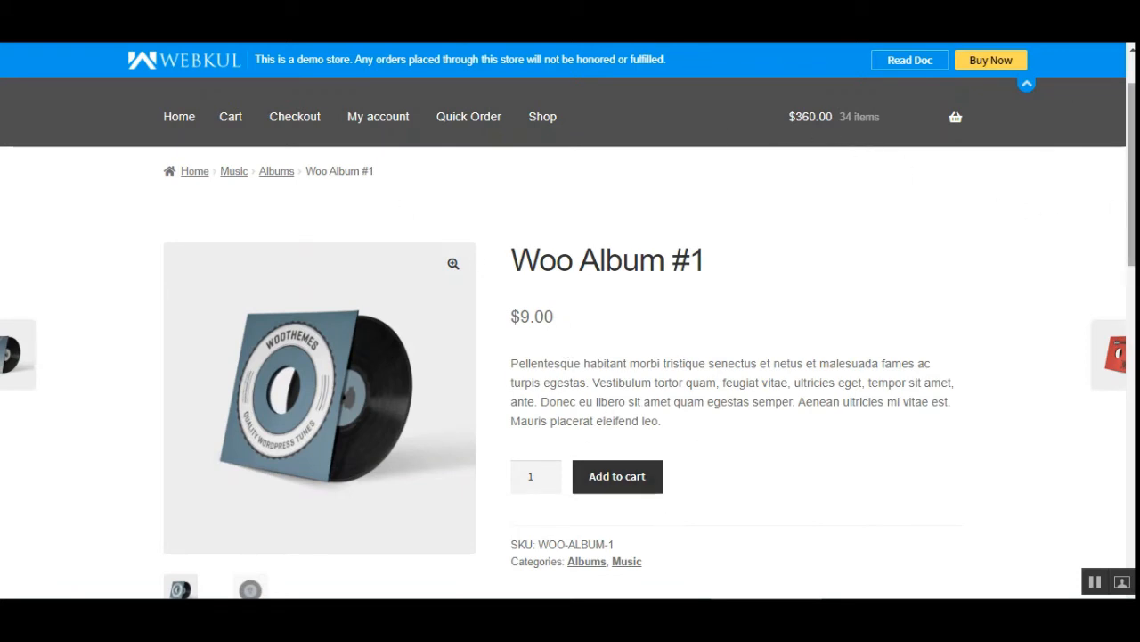
# Examine the product name and SKU on the Woo Album #1 product page.
pyautogui.scroll(-3, 570, 350)
pyautogui.scroll(1, 739, 392)
pyautogui.scroll(1, 736, 382)
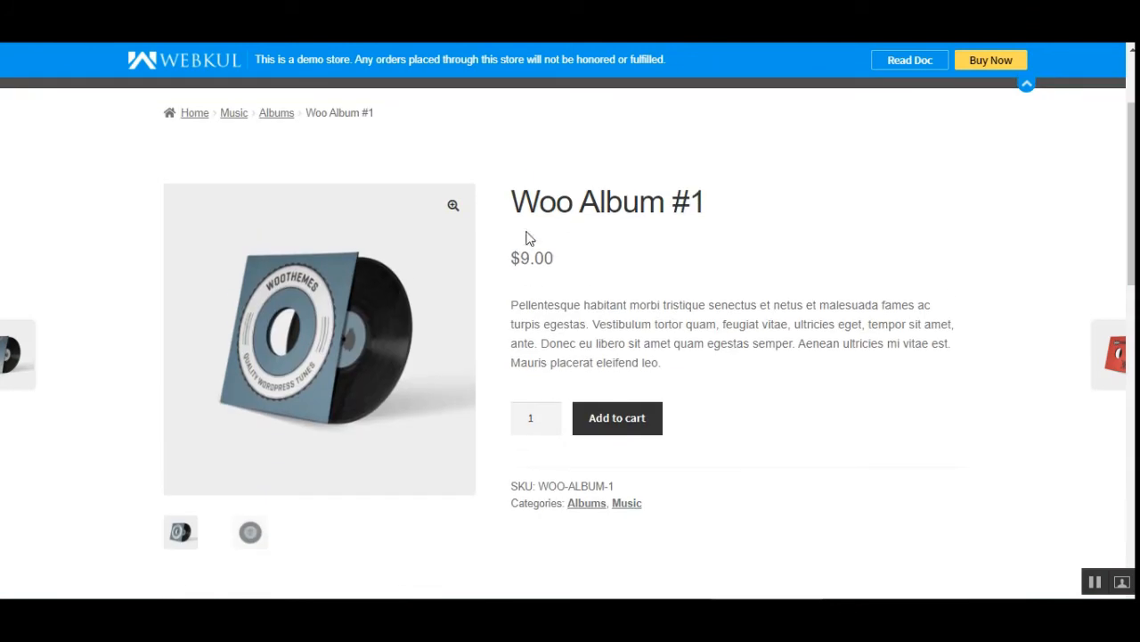
pyautogui.moveTo(528, 204); pyautogui.dragTo(690, 203)
pyautogui.click(820, 205)
pyautogui.moveTo(539, 486); pyautogui.dragTo(657, 493)
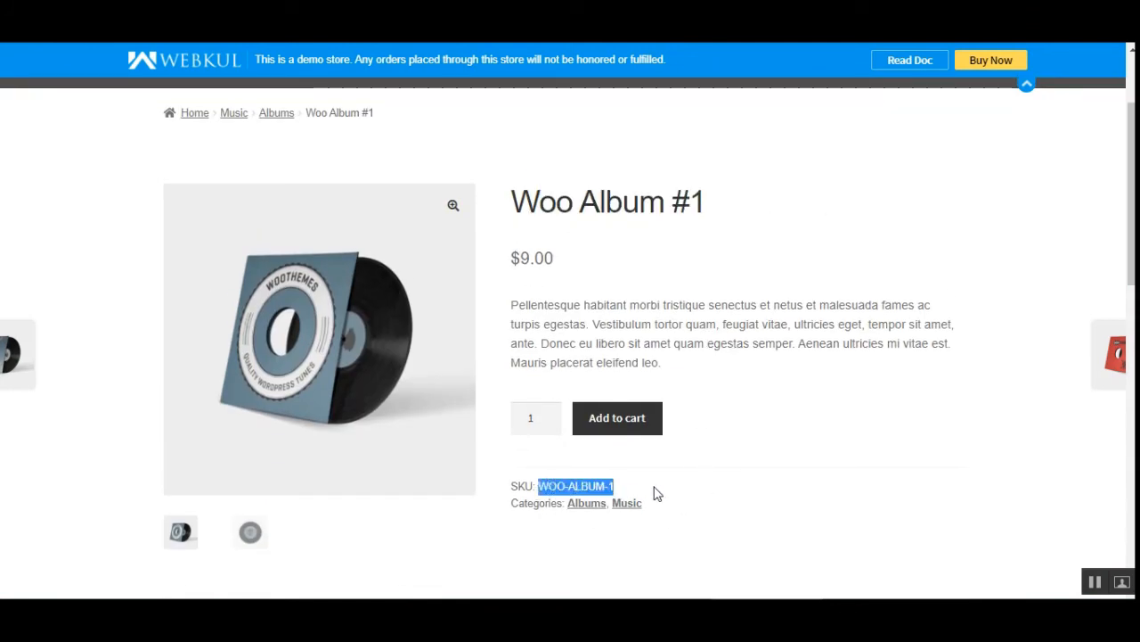
pyautogui.click(641, 492)
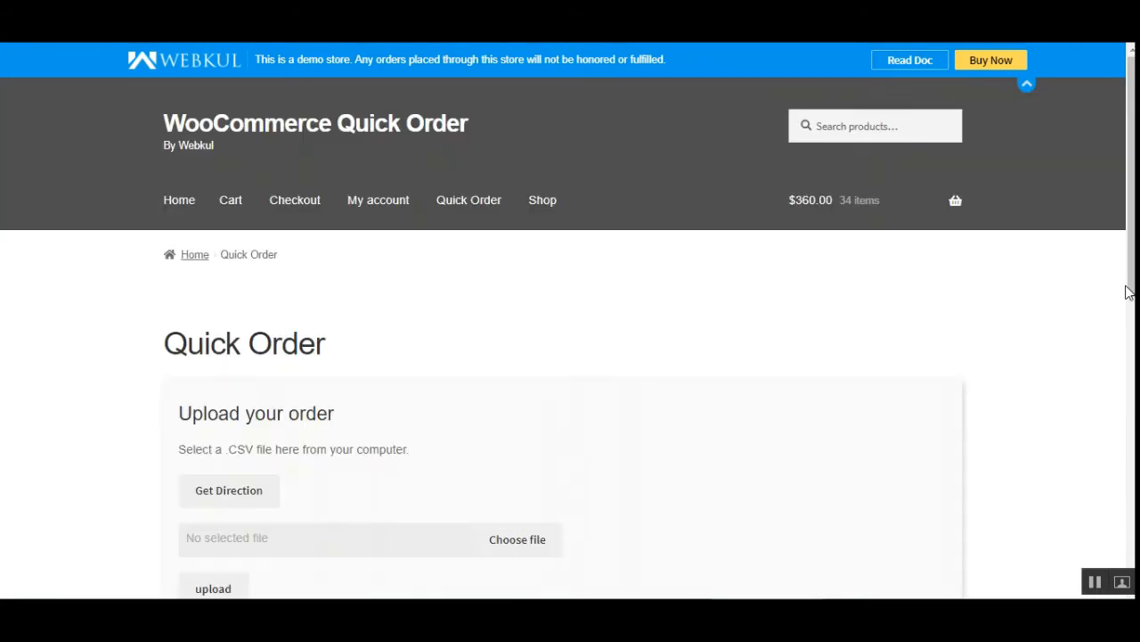
pyautogui.scroll(-3, 570, 339)
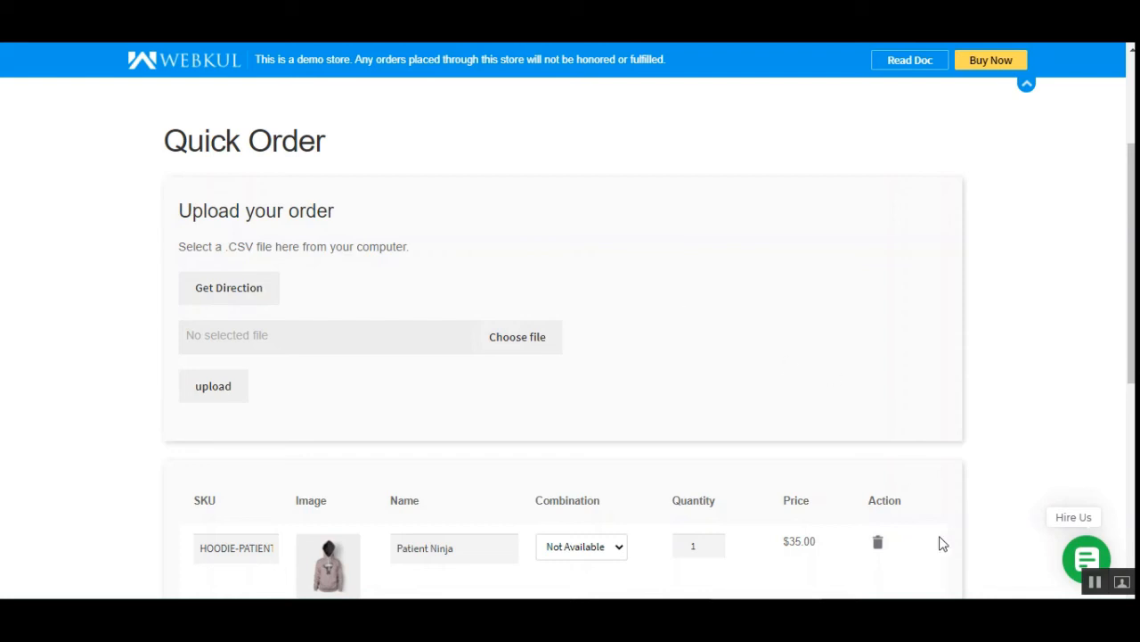
# Log in to the WordPress admin with the prefilled credentials and open the Woocommerce Quick Order configuration.
pyautogui.moveTo(1132, 346); pyautogui.dragTo(1131, 430)
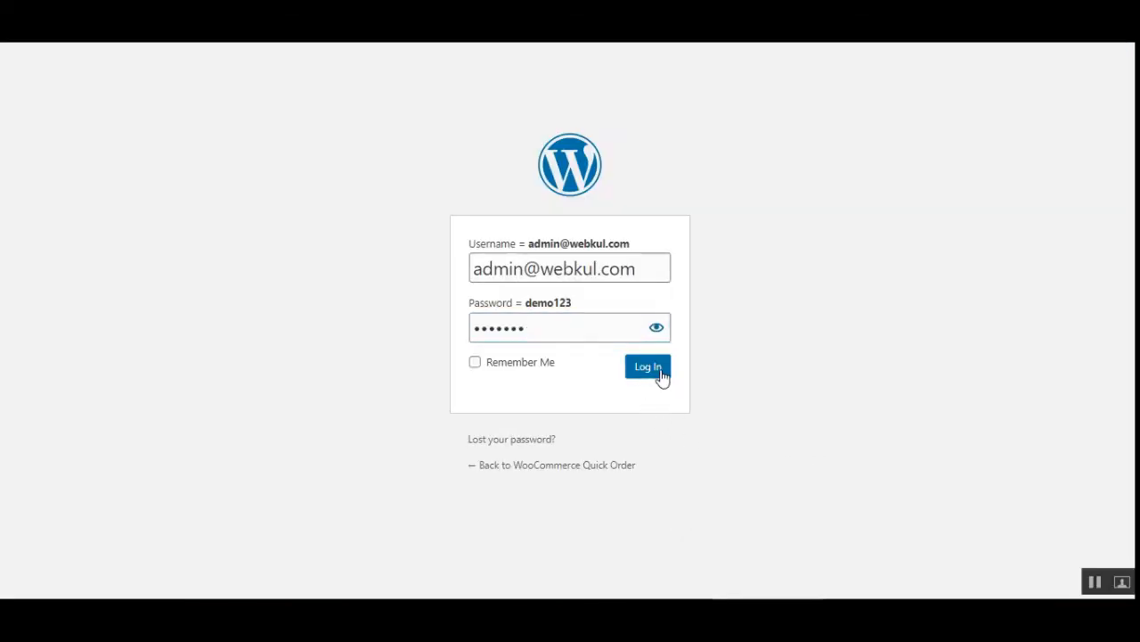
pyautogui.click(662, 377)
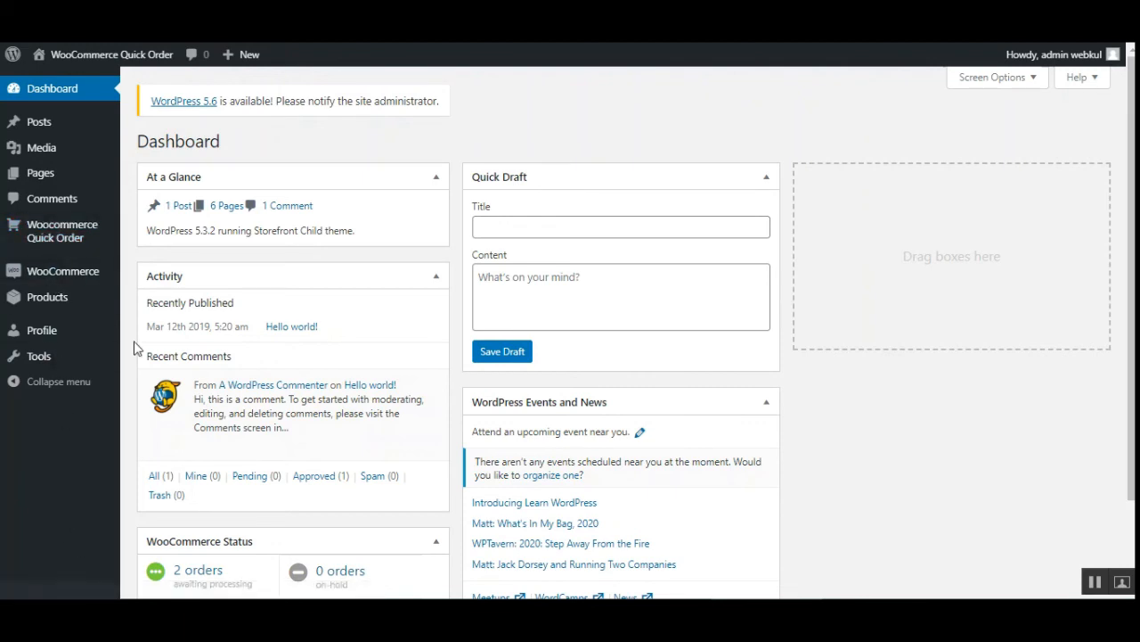
pyautogui.click(50, 234)
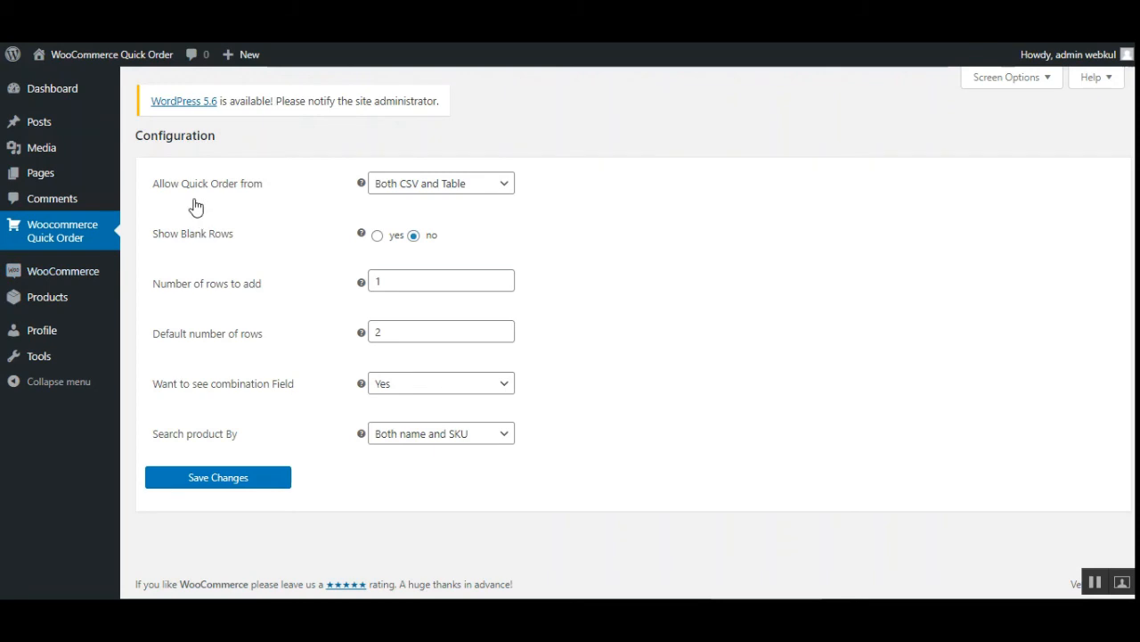
# Examine the choices for Allow Quick Order from and the help tips for Show Blank Rows, Number of rows to add and Default number of rows.
pyautogui.click(490, 188)
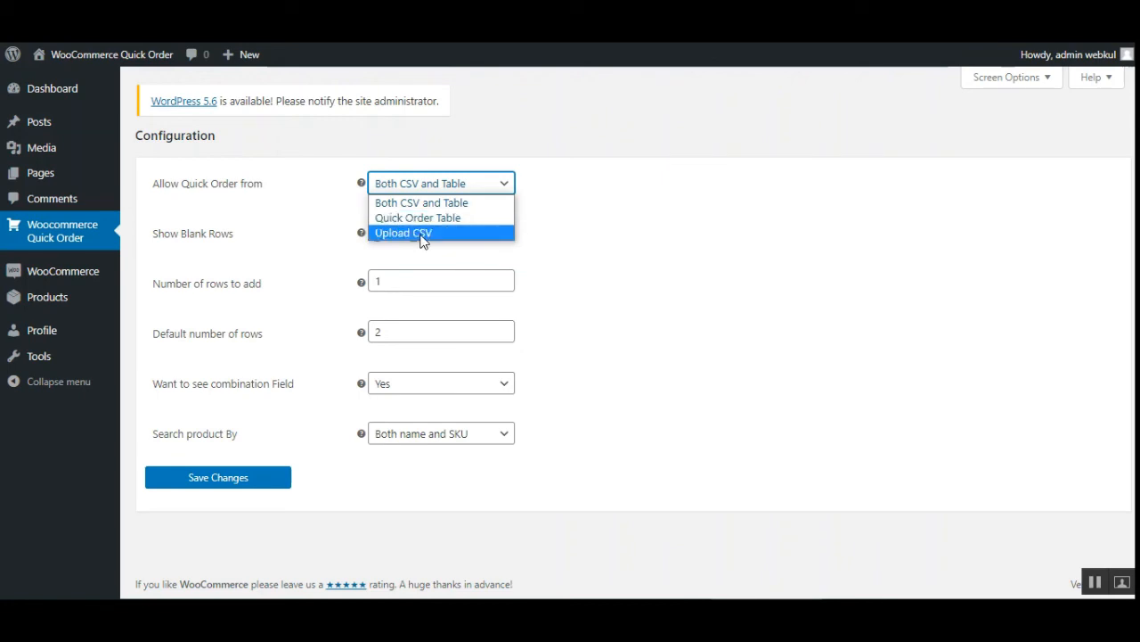
pyautogui.click(622, 231)
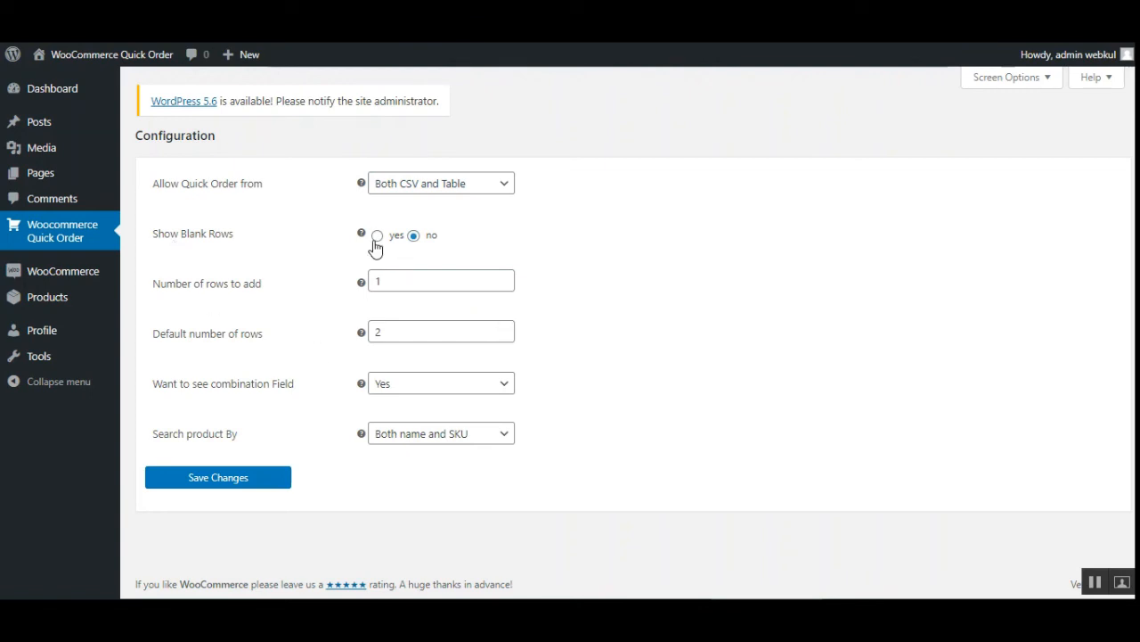
pyautogui.moveTo(363, 236)
pyautogui.moveTo(360, 283)
pyautogui.moveTo(360, 335)
# Examine the available choices for Want to see combination Field and Search product By, keeping the current selections.
pyautogui.click(467, 386)
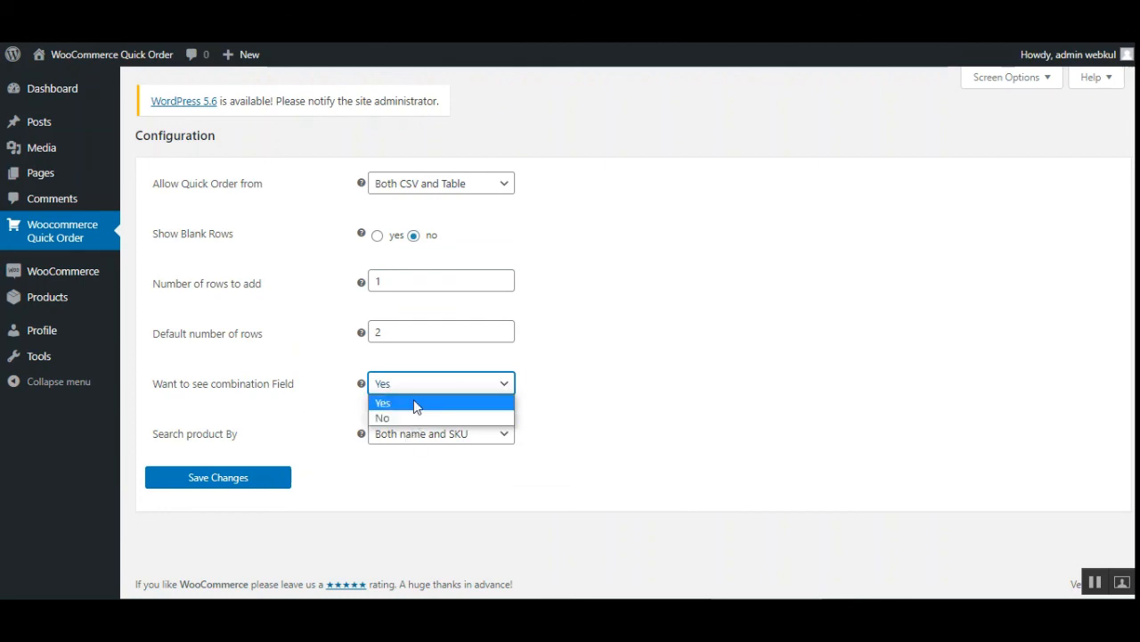
pyautogui.click(243, 392)
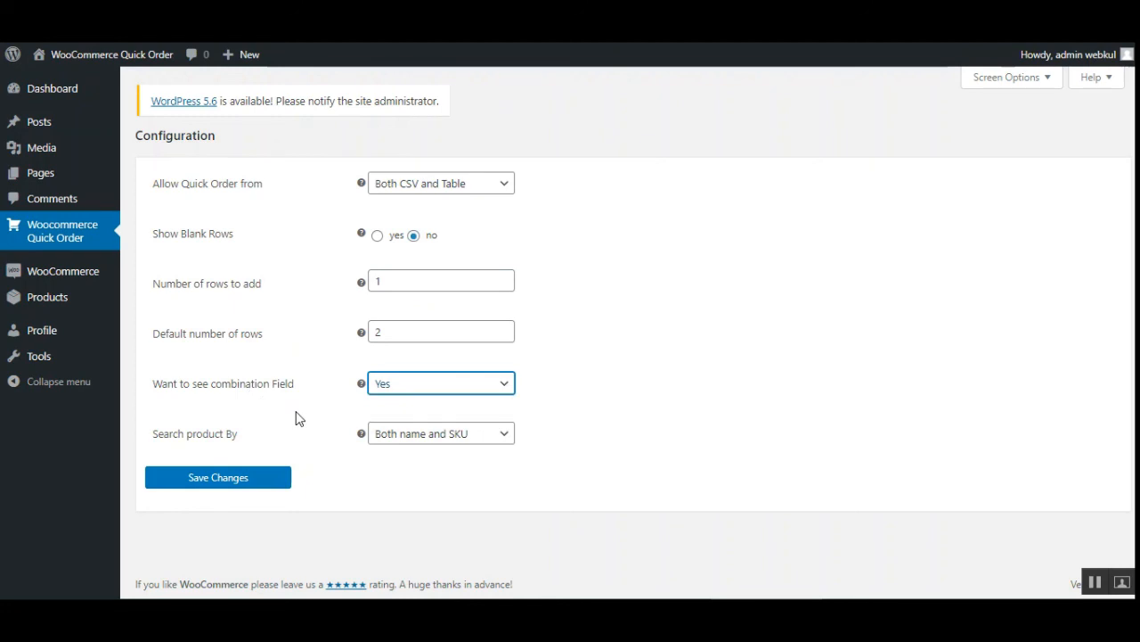
pyautogui.click(722, 455)
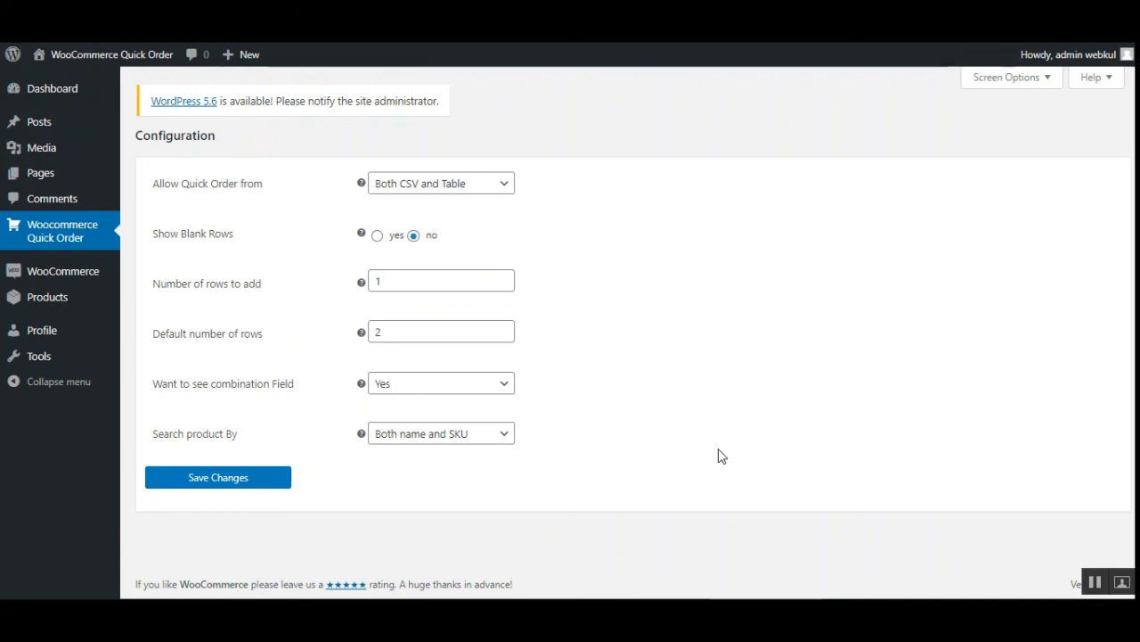
pyautogui.click(503, 435)
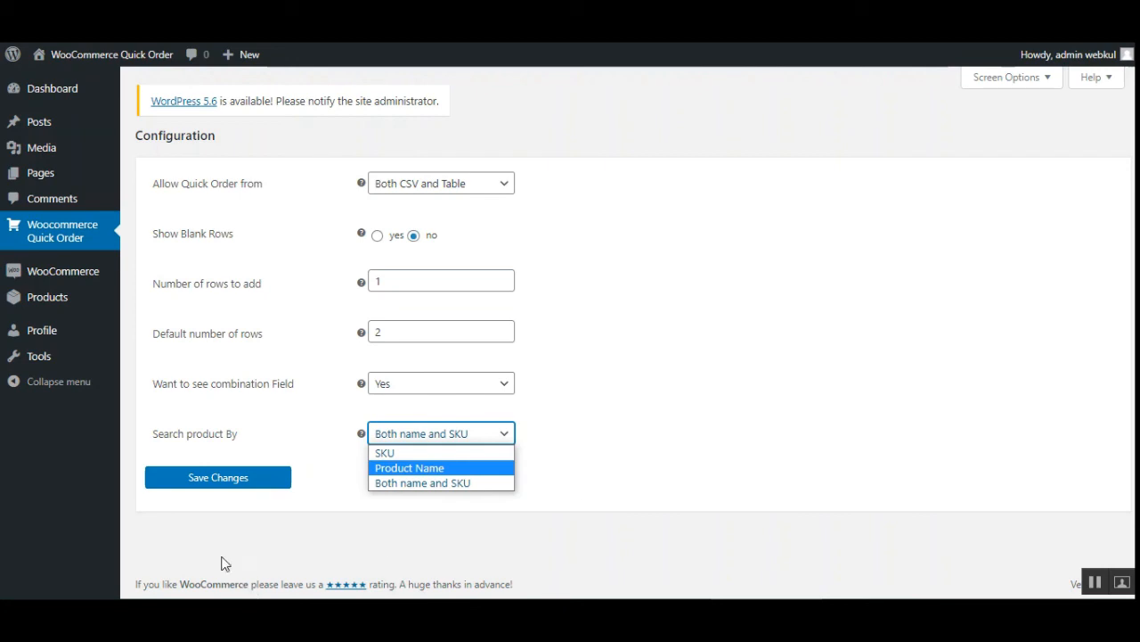
pyautogui.click(223, 563)
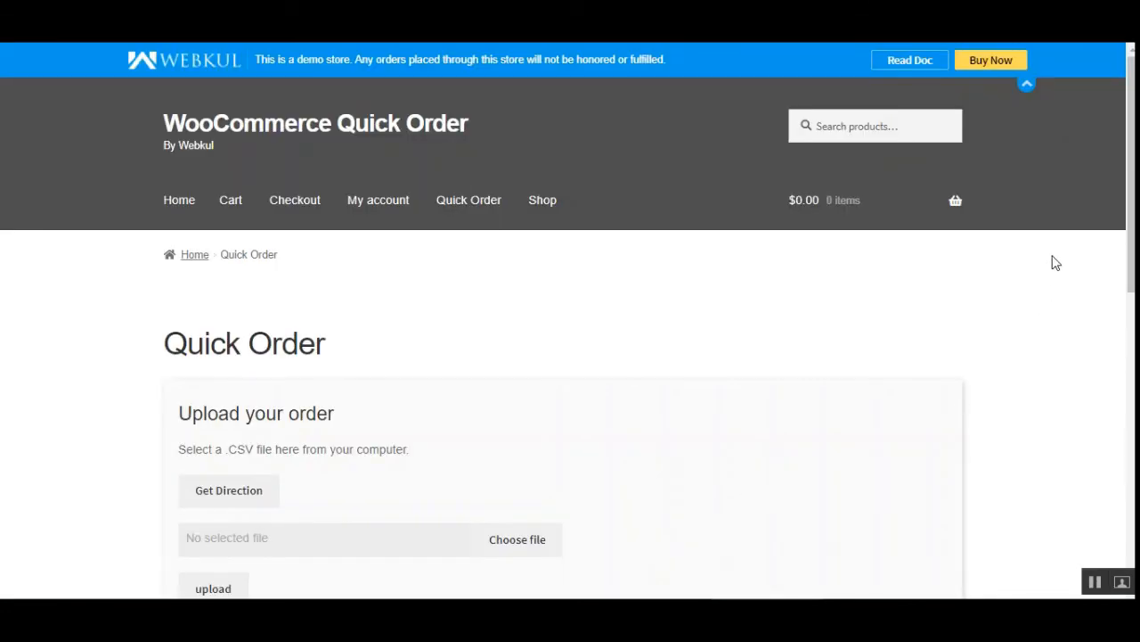
pyautogui.scroll(-3, 1051, 259)
pyautogui.scroll(1, 568, 338)
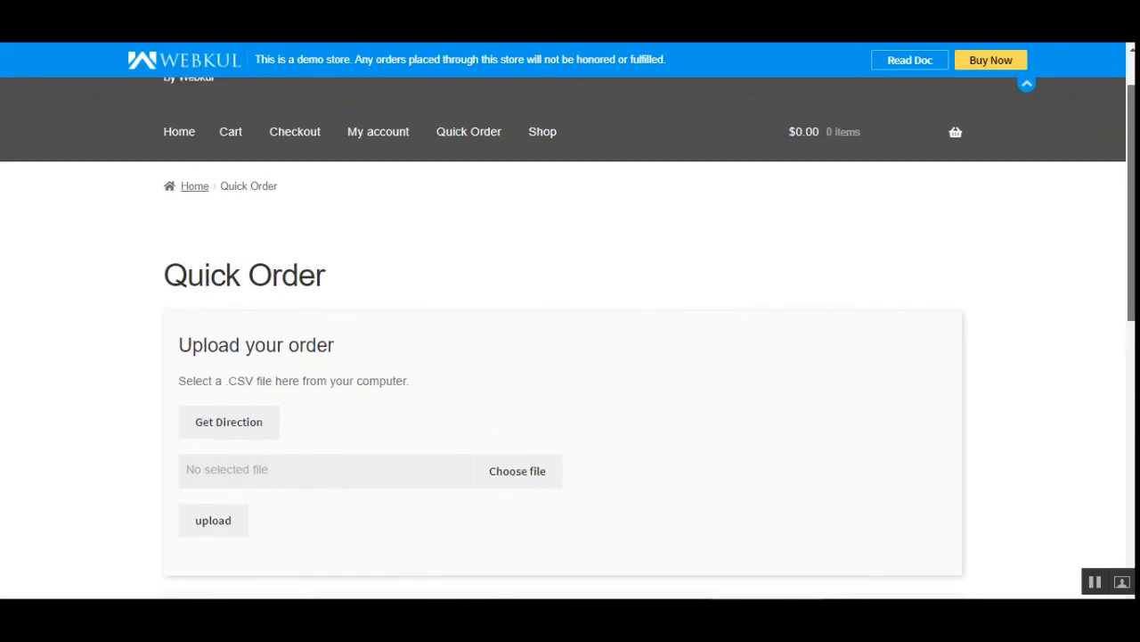